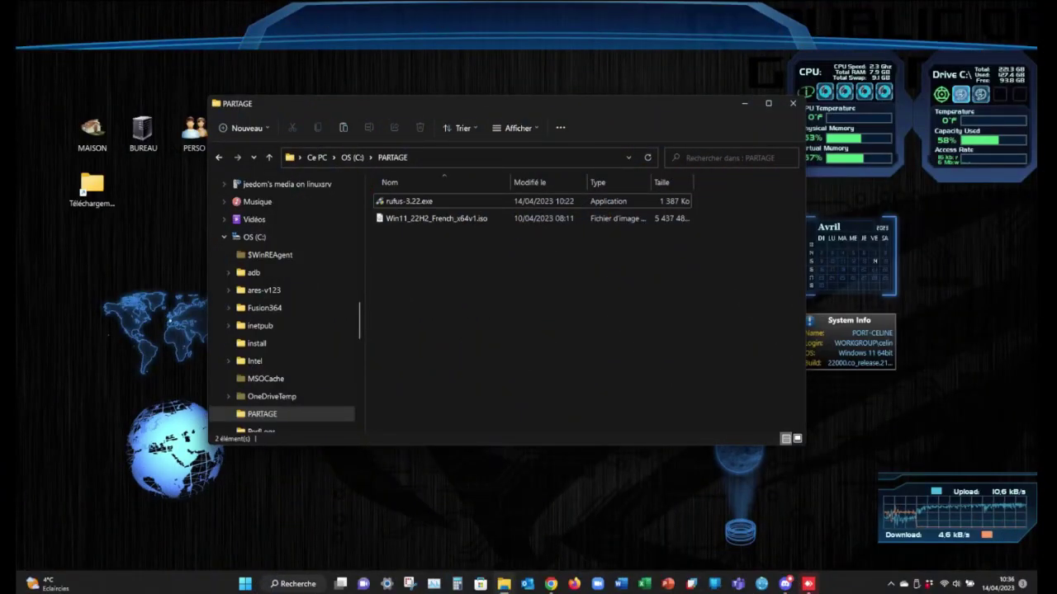
Step: Check the drives listed under Ce PC in a second File Explorer window, including Lecteur USB (E:) and UEFI_NTFS (F:)
{"action": "left_click", "coordinate": [768, 103]}
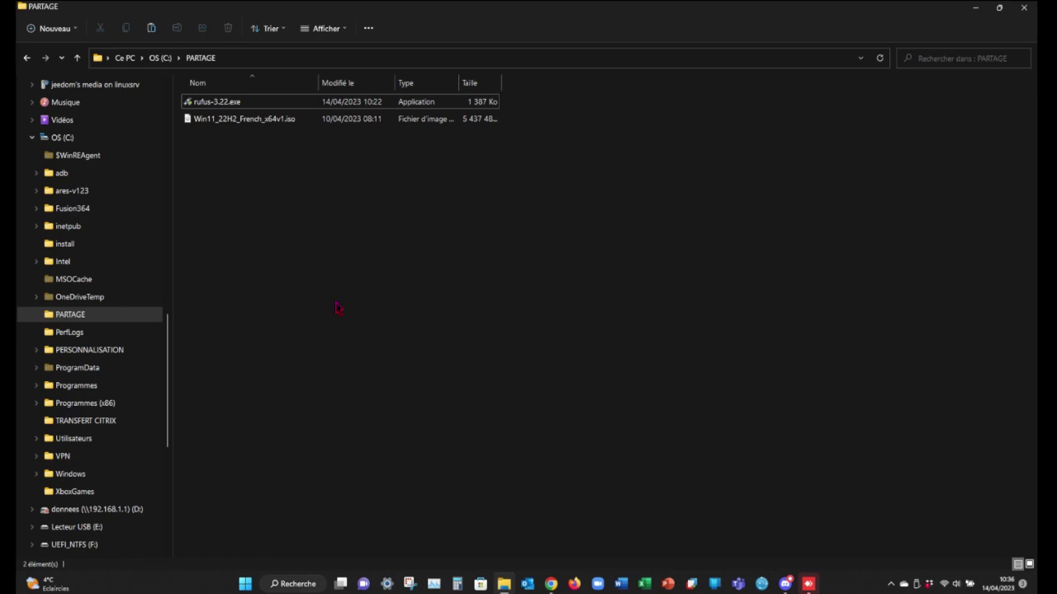
{"action": "right_click", "coordinate": [505, 585]}
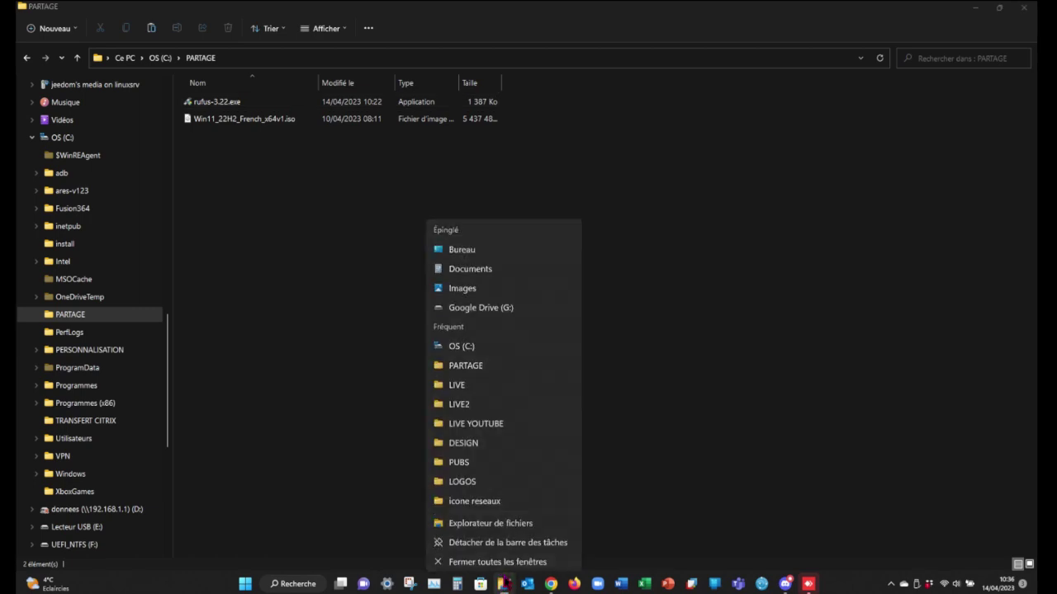
{"action": "left_click", "coordinate": [465, 391]}
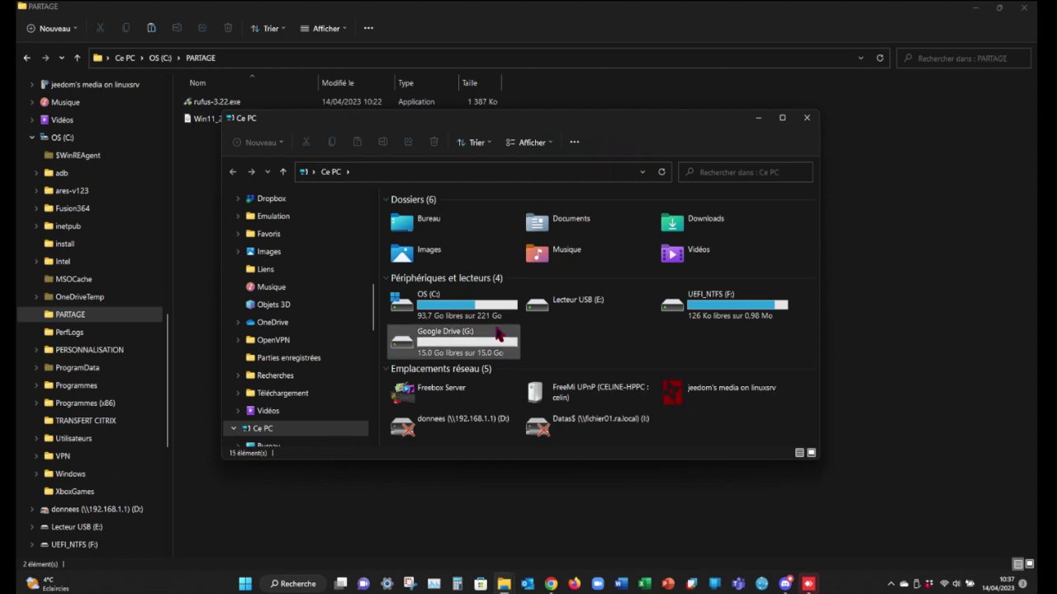
{"action": "left_click", "coordinate": [462, 343]}
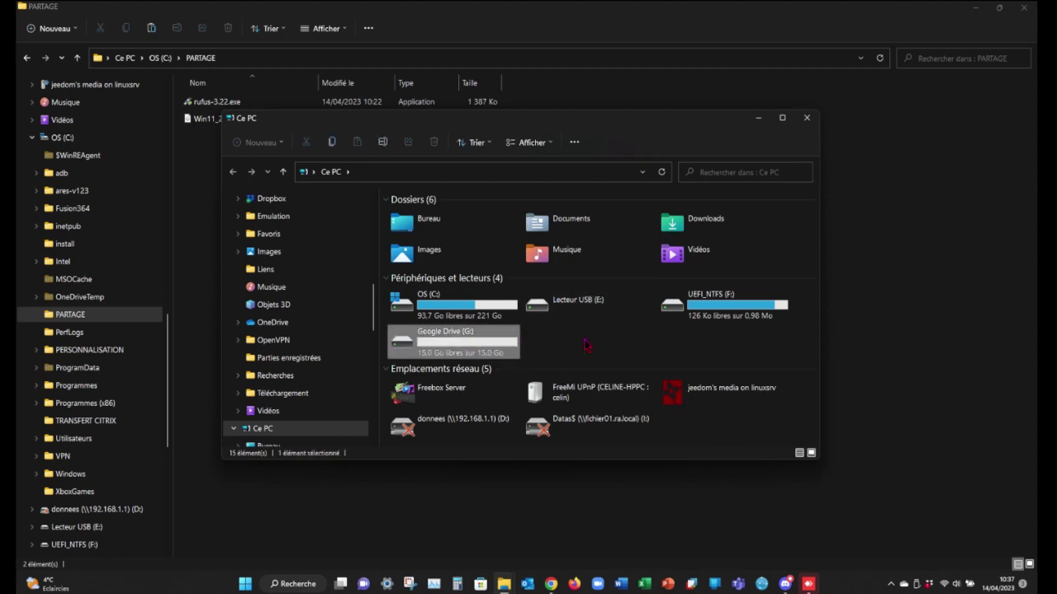
{"action": "left_click", "coordinate": [727, 313]}
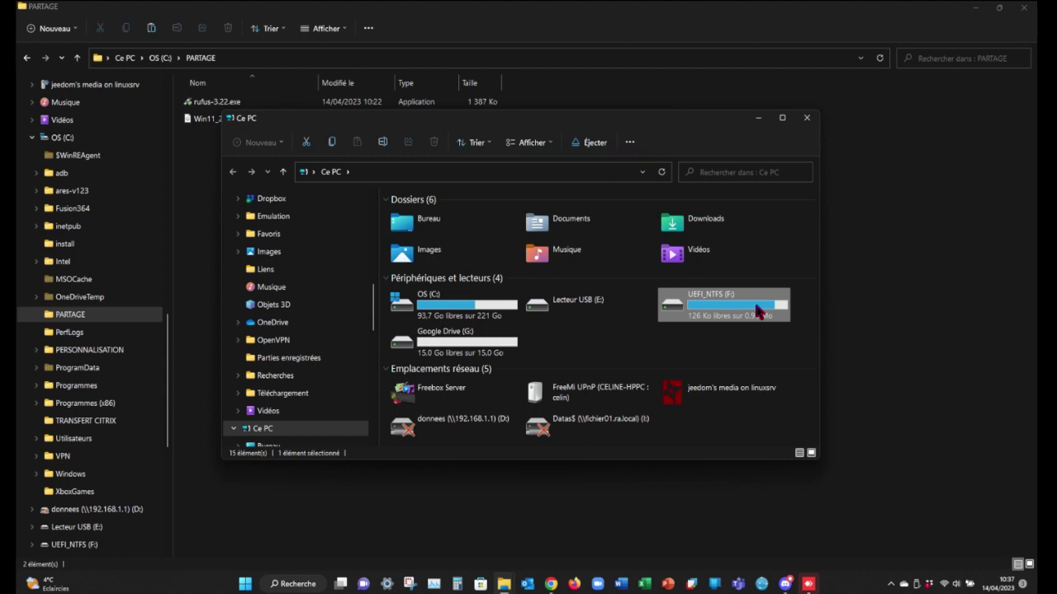
{"action": "left_click", "coordinate": [580, 317]}
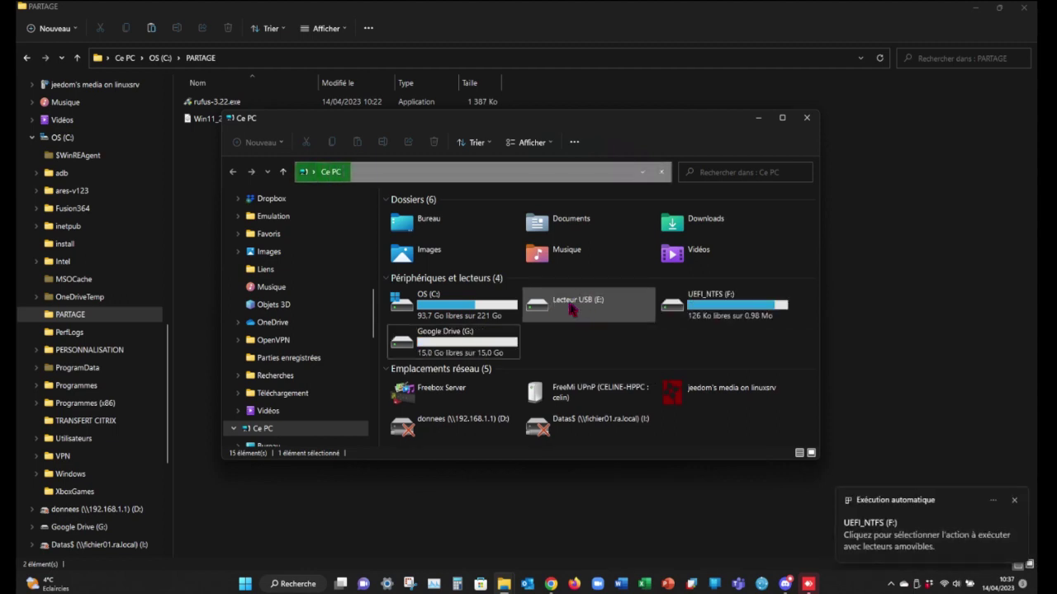
{"action": "left_click", "coordinate": [1014, 501]}
{"action": "left_click", "coordinate": [578, 318]}
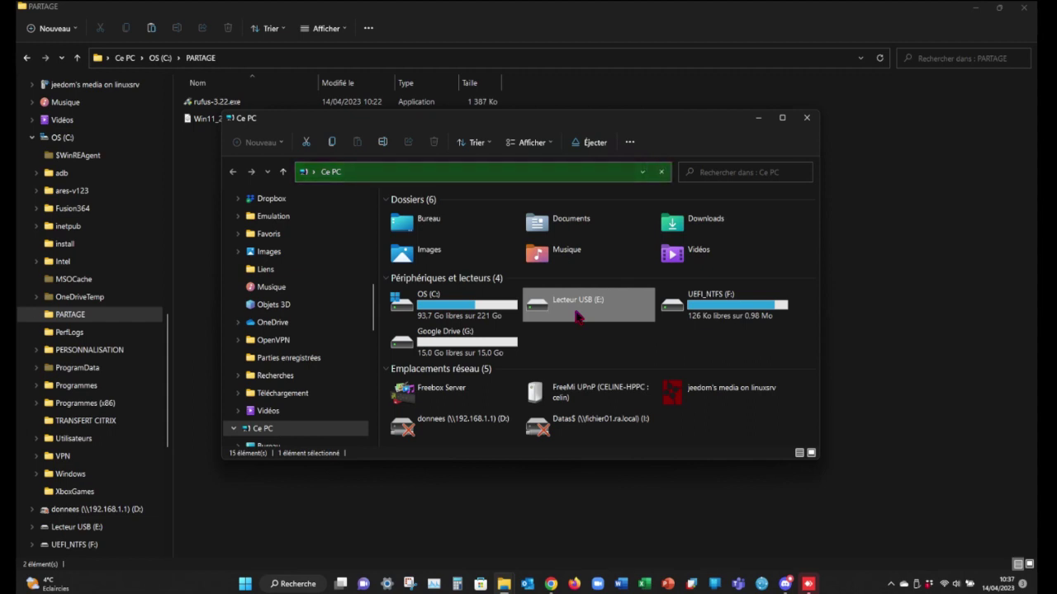
{"action": "left_click", "coordinate": [758, 117]}
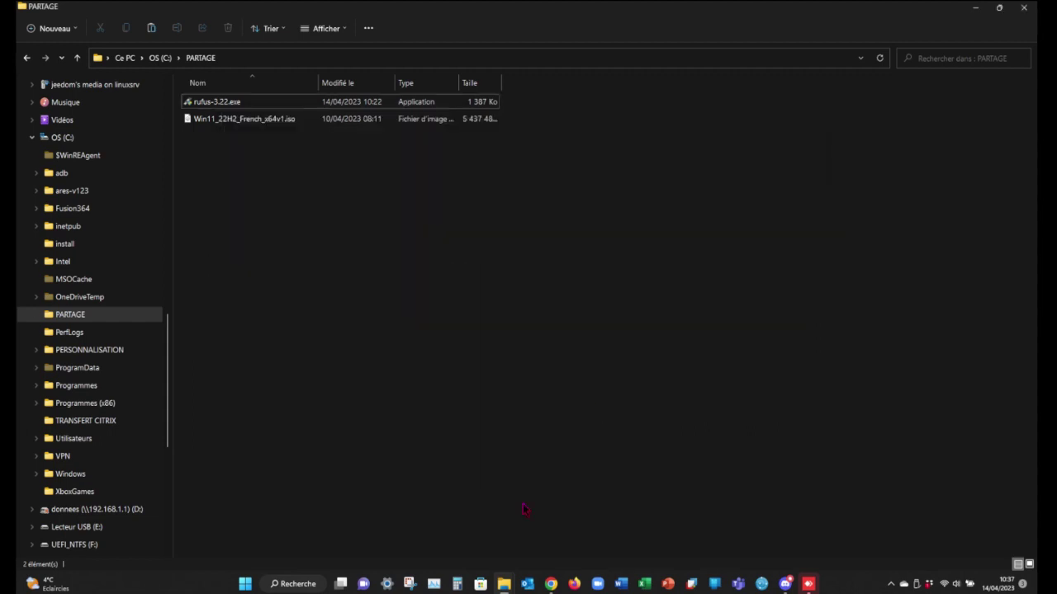
Step: In Chrome, open the official Rufus site from the "rufus" search results and view its Téléchargement section for version 3.22
{"action": "left_click", "coordinate": [550, 584]}
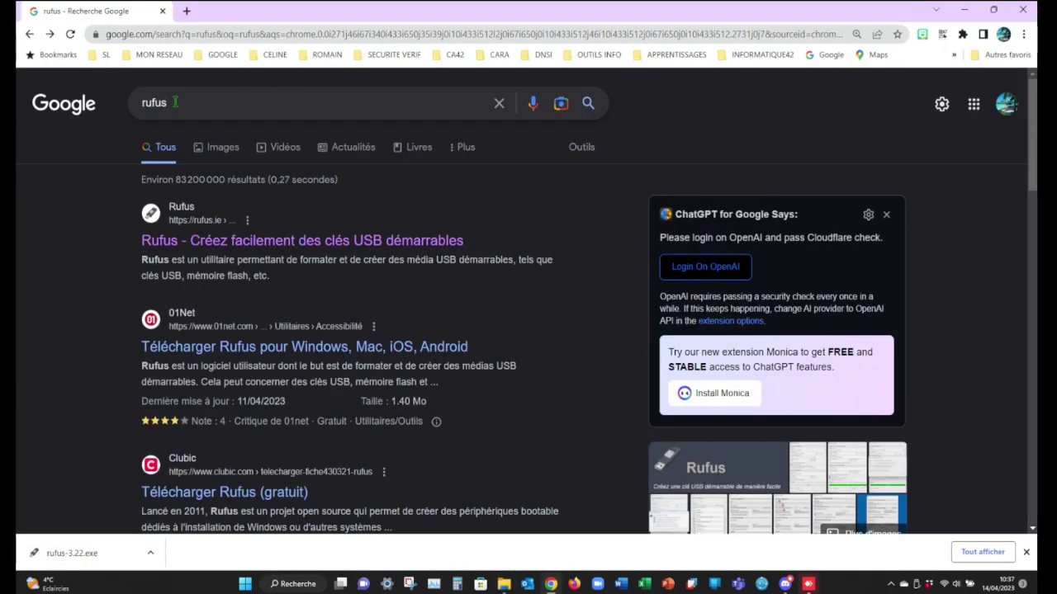
{"action": "left_click", "coordinate": [175, 103]}
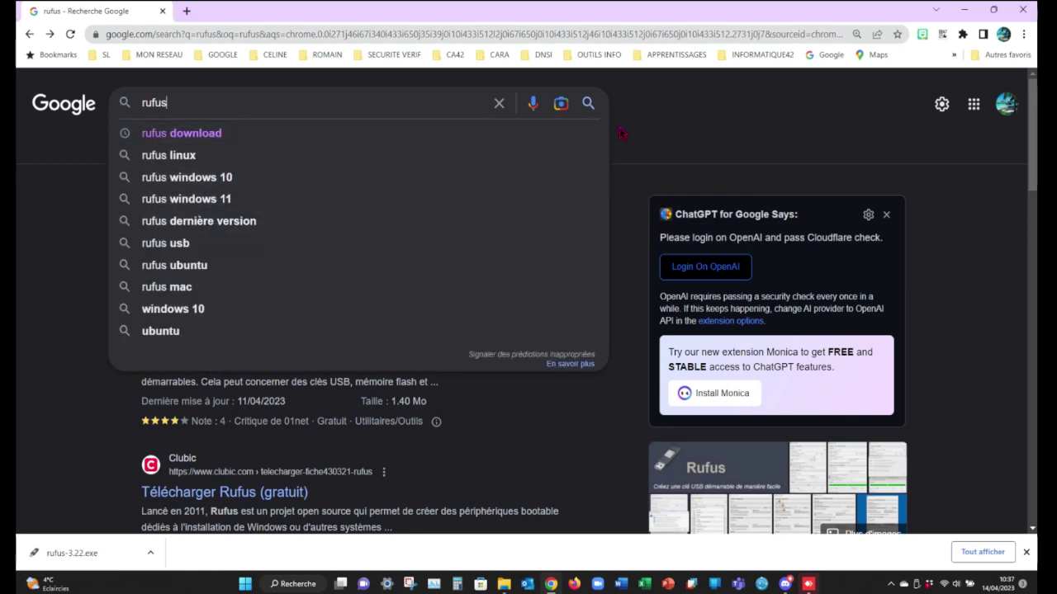
{"action": "left_click", "coordinate": [663, 123]}
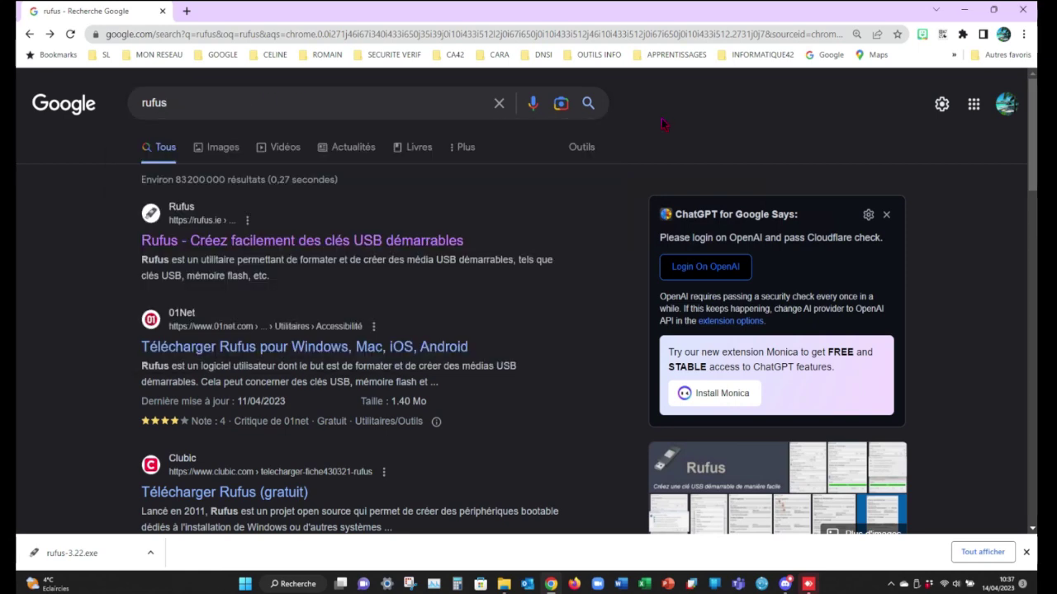
{"action": "left_click", "coordinate": [271, 245]}
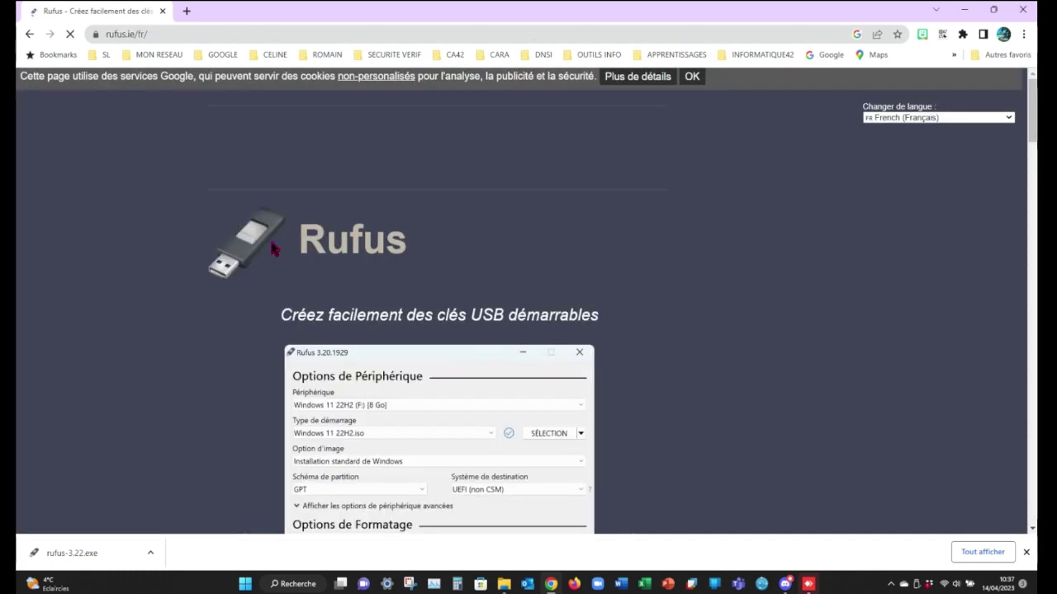
{"action": "scroll", "coordinate": [530, 285], "scroll_direction": "down", "scroll_amount": 7}
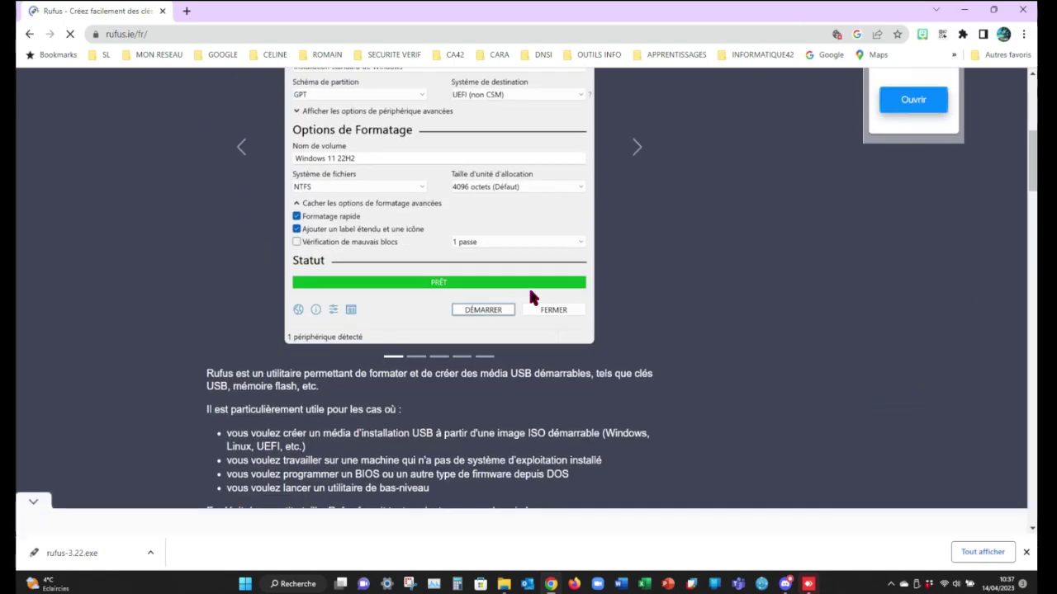
{"action": "scroll", "coordinate": [529, 293], "scroll_direction": "down", "scroll_amount": 5}
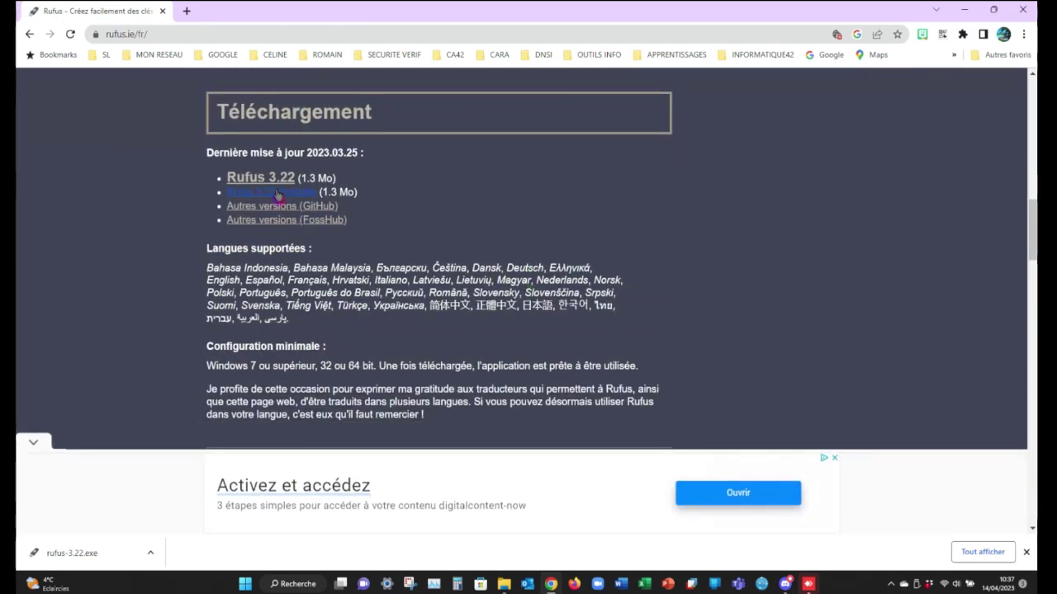
{"action": "left_click", "coordinate": [964, 18]}
Step: Launch rufus-3.22.exe from the PARTAGE folder, granting it administrator rights and permission to look for updates online
{"action": "double_click", "coordinate": [236, 101]}
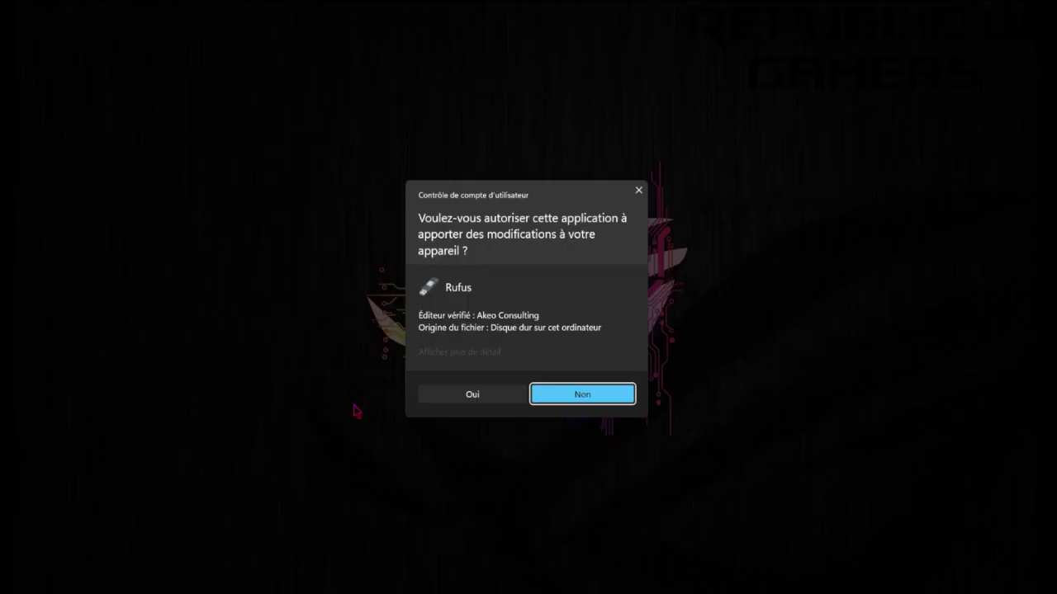
{"action": "left_click", "coordinate": [483, 398]}
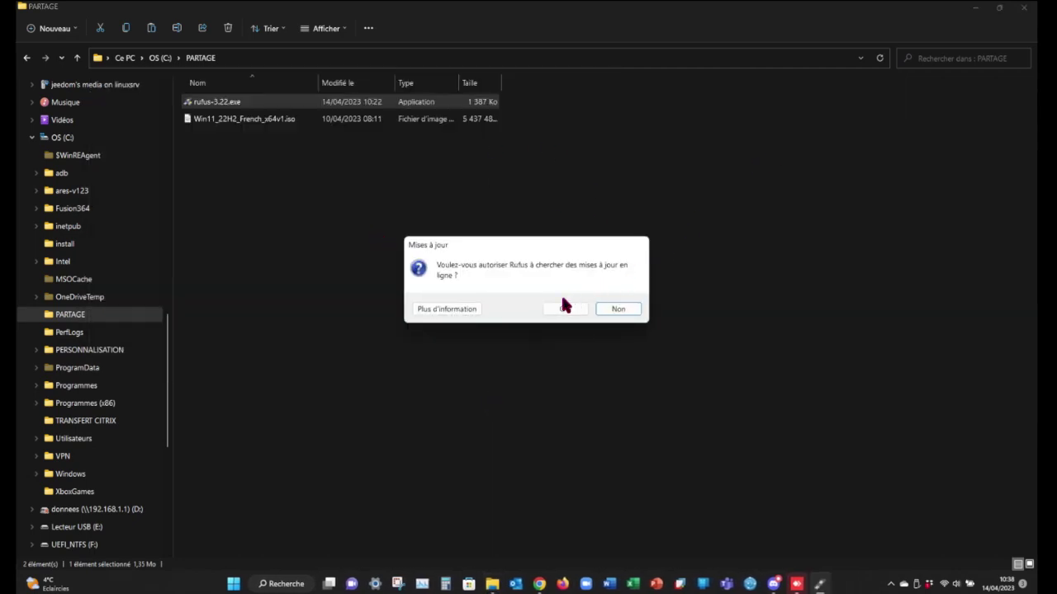
{"action": "left_click", "coordinate": [568, 310]}
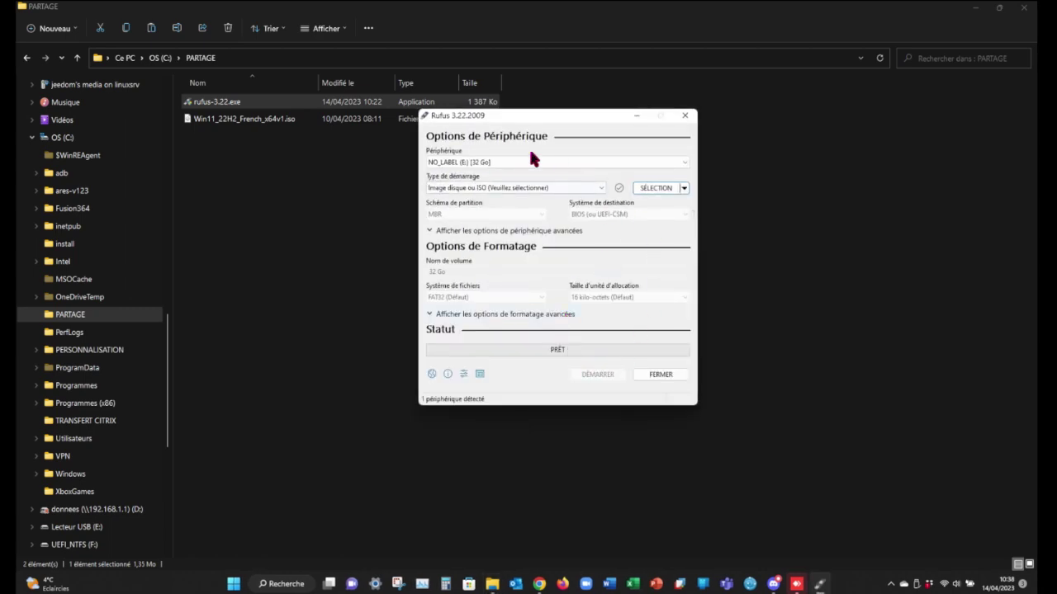
{"action": "left_click_drag", "start_coordinate": [521, 120], "coordinate": [486, 172]}
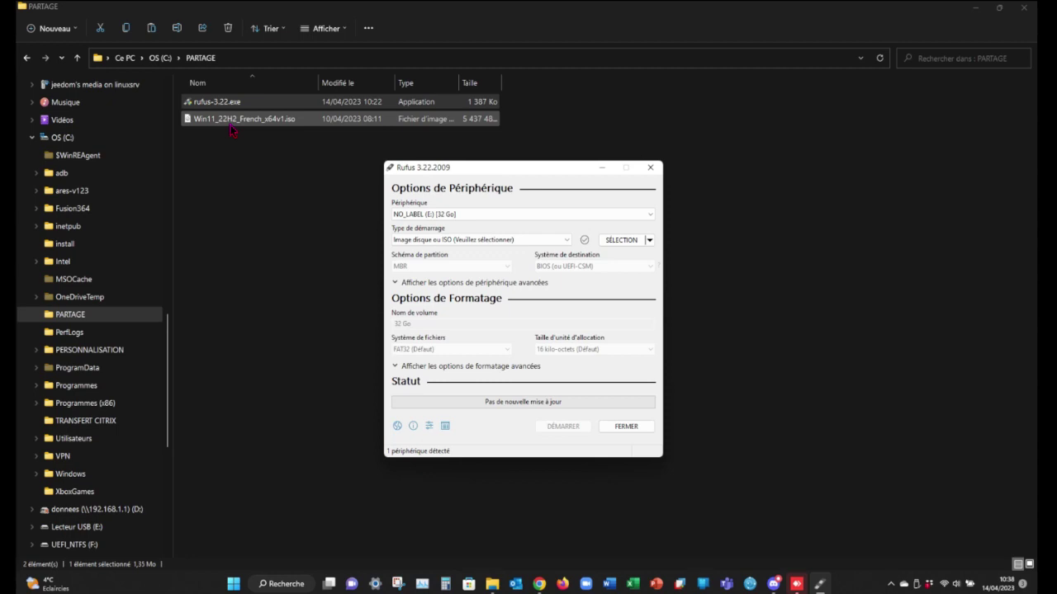
Step: Search Google for "telecharger windows 11 iso" in a new Chrome tab
{"action": "left_click", "coordinate": [538, 584]}
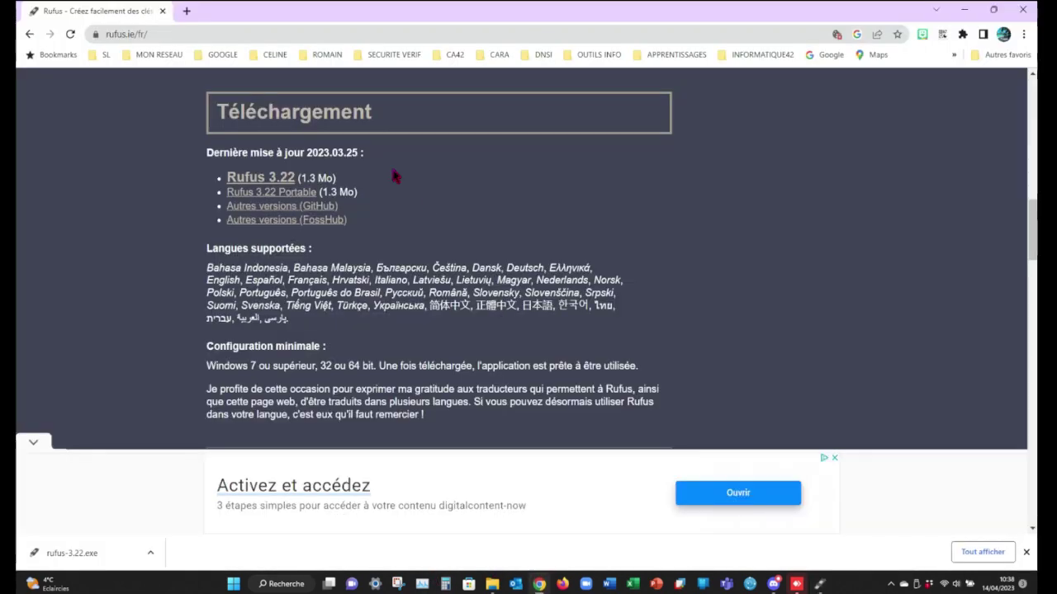
{"action": "left_click", "coordinate": [187, 11]}
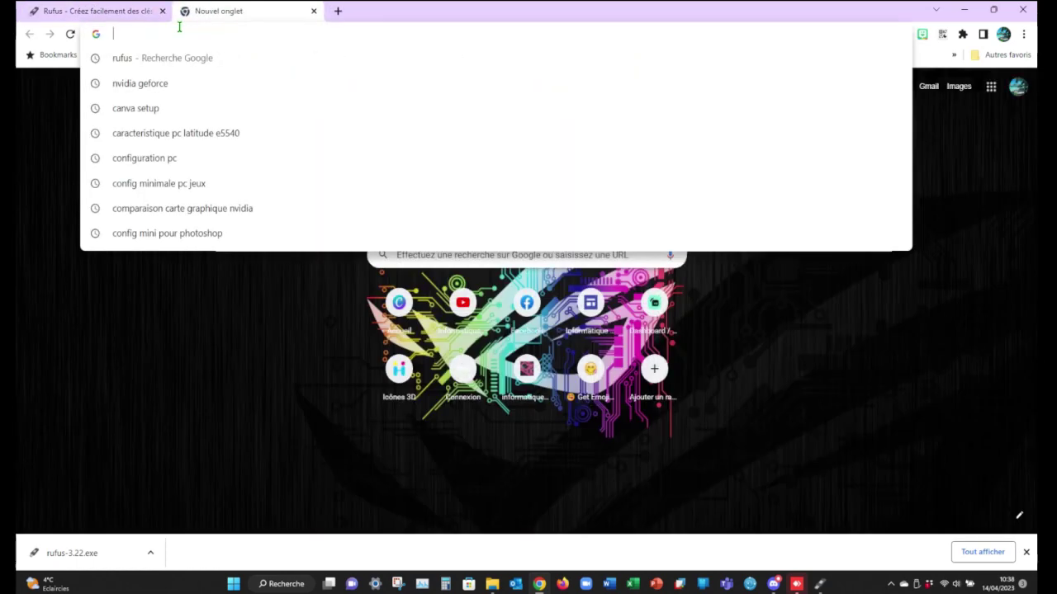
{"action": "type", "text": "telecha"}
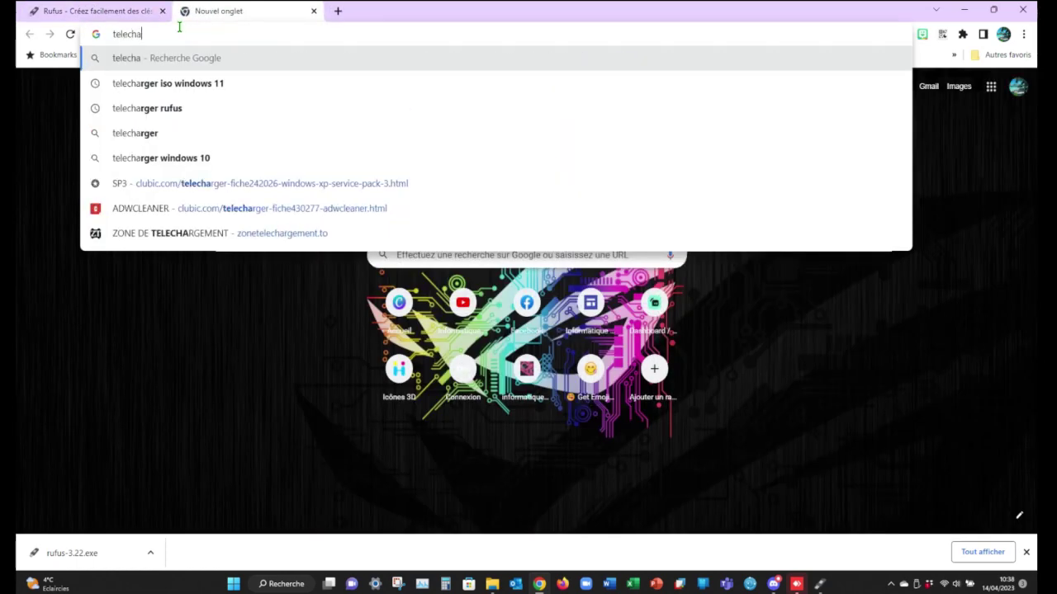
{"action": "type", "text": "rger wind"}
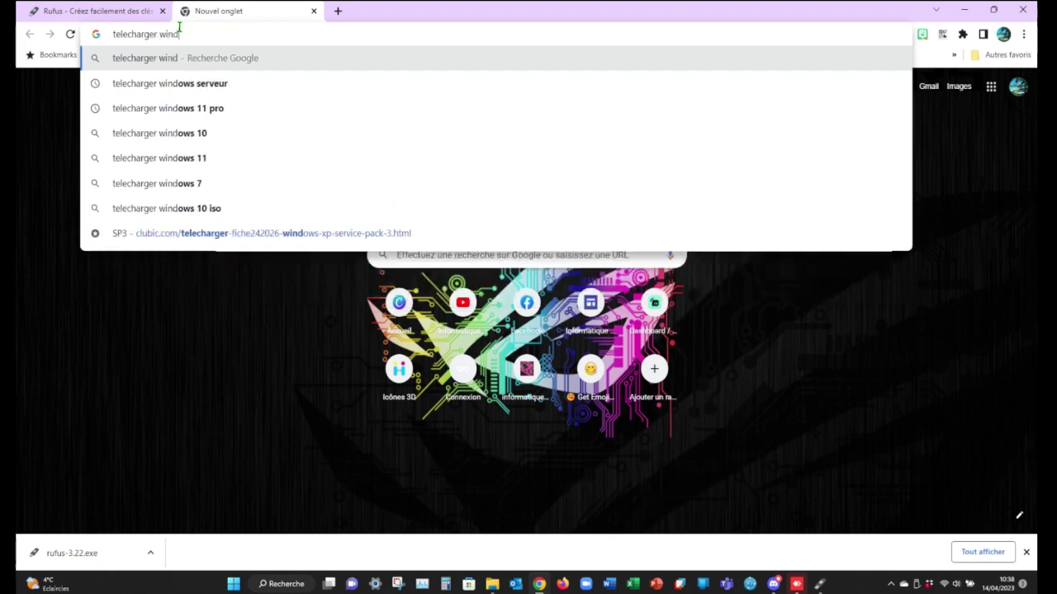
{"action": "type", "text": "ows 11 is"}
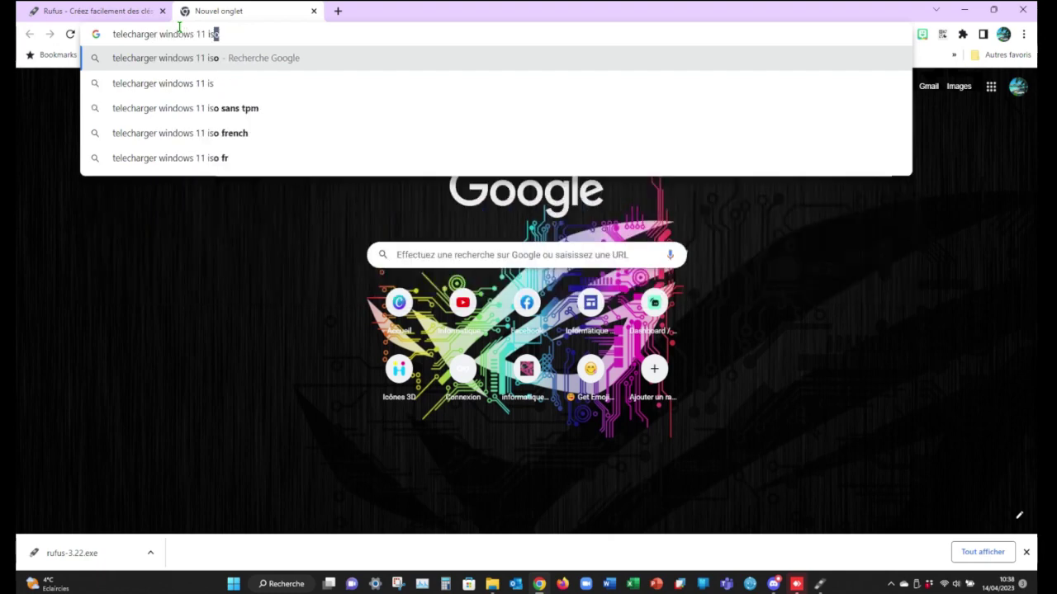
{"action": "key", "text": "Return"}
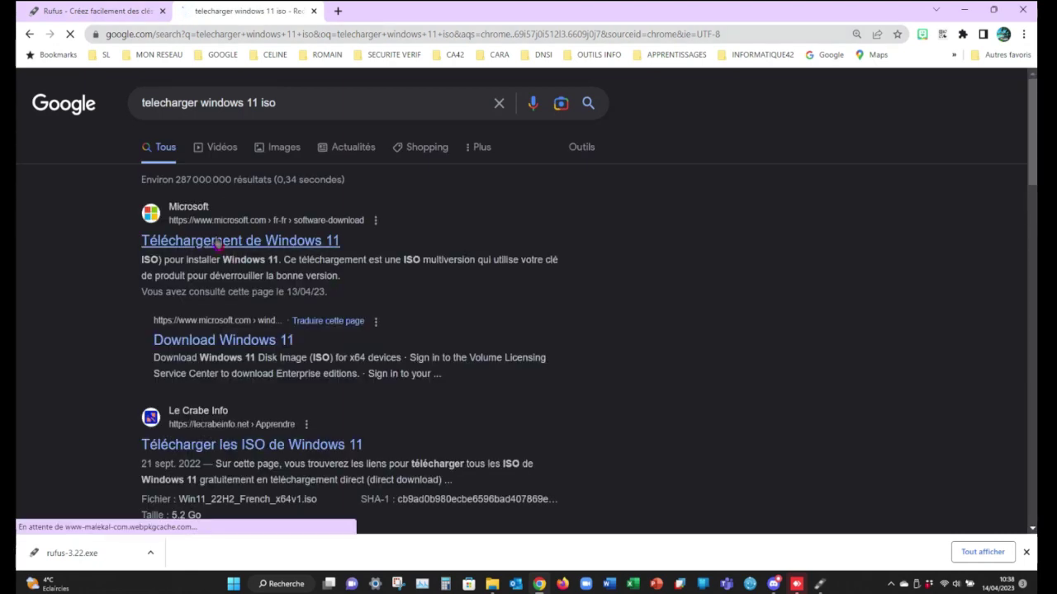
Step: On Microsoft's Windows 11 download page, choose Windows 11 (multi-edition ISO) as the disk image, and return to Rufus
{"action": "left_click", "coordinate": [219, 241]}
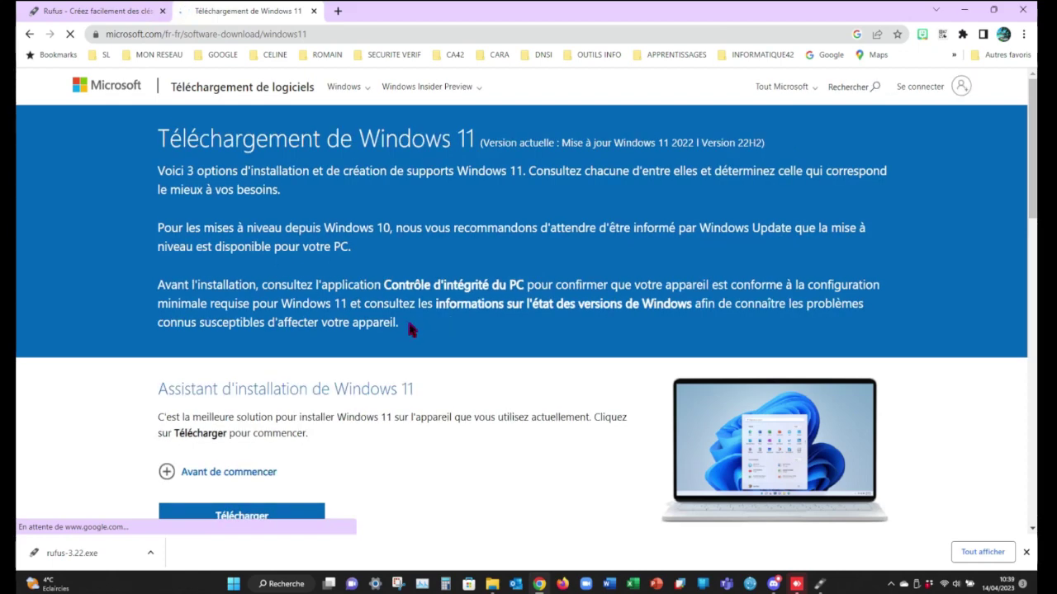
{"action": "scroll", "coordinate": [406, 322], "scroll_direction": "down", "scroll_amount": 3}
{"action": "scroll", "coordinate": [404, 316], "scroll_direction": "down", "scroll_amount": 4}
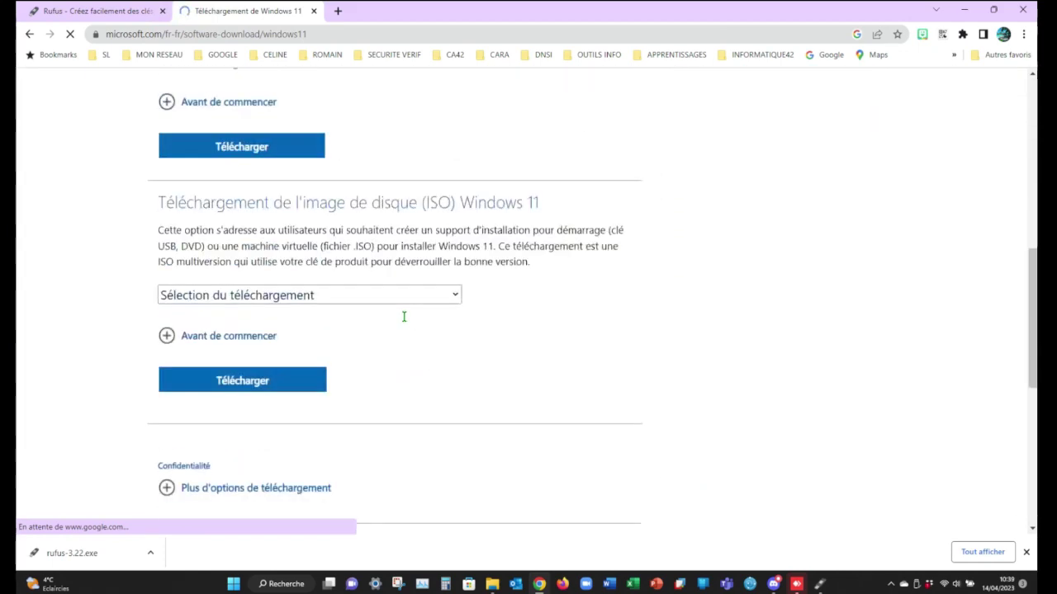
{"action": "left_click", "coordinate": [224, 273]}
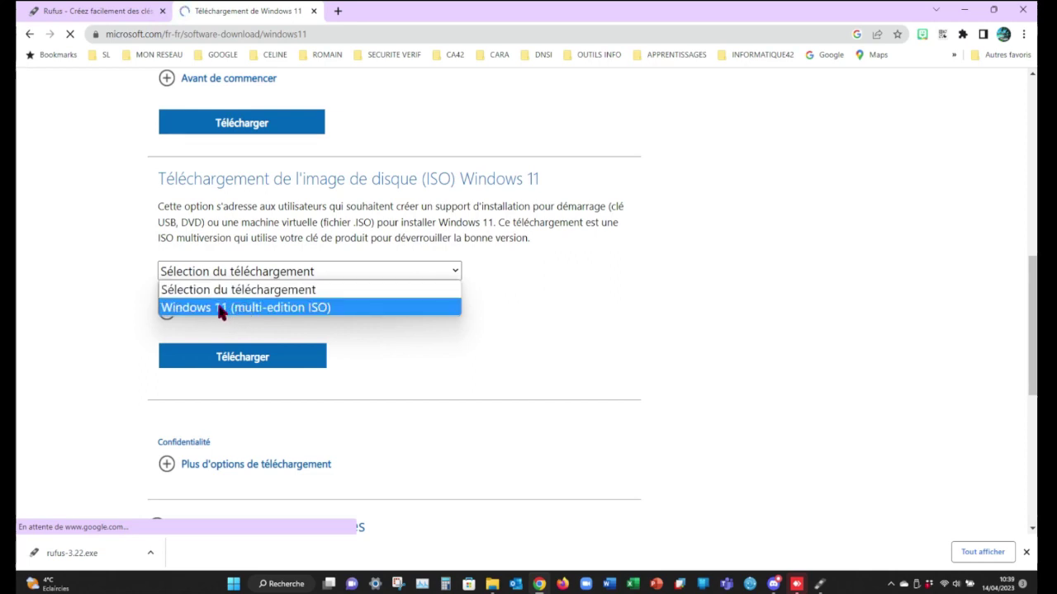
{"action": "left_click", "coordinate": [223, 307]}
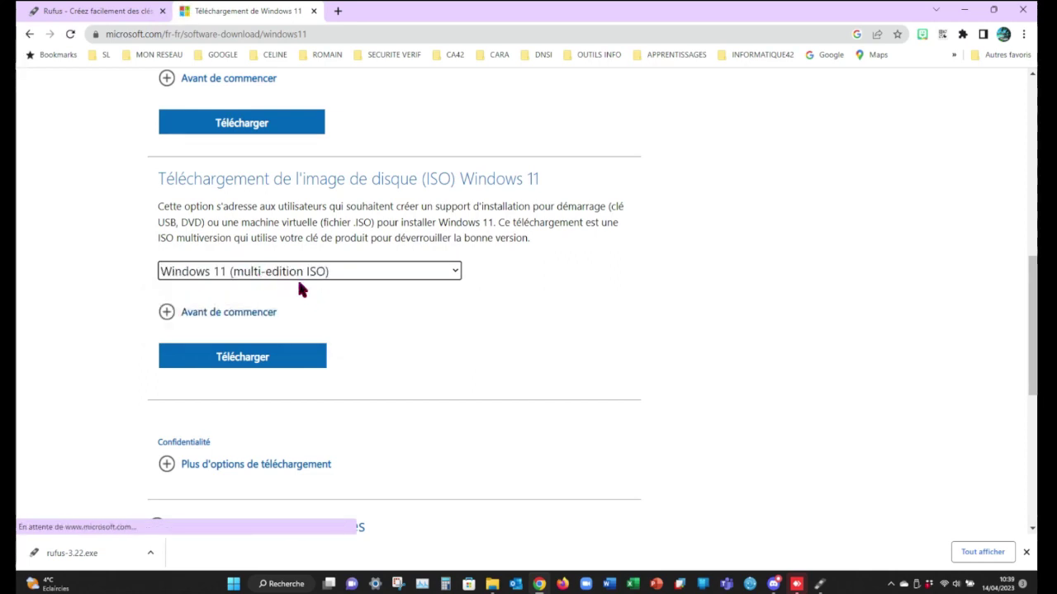
{"action": "left_click", "coordinate": [253, 365]}
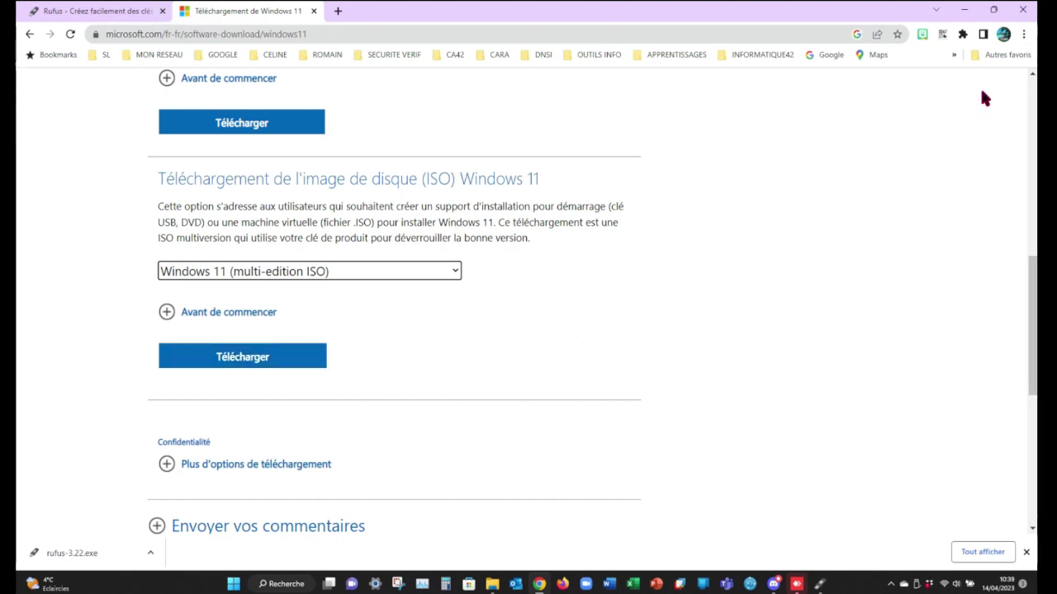
{"action": "left_click", "coordinate": [966, 12]}
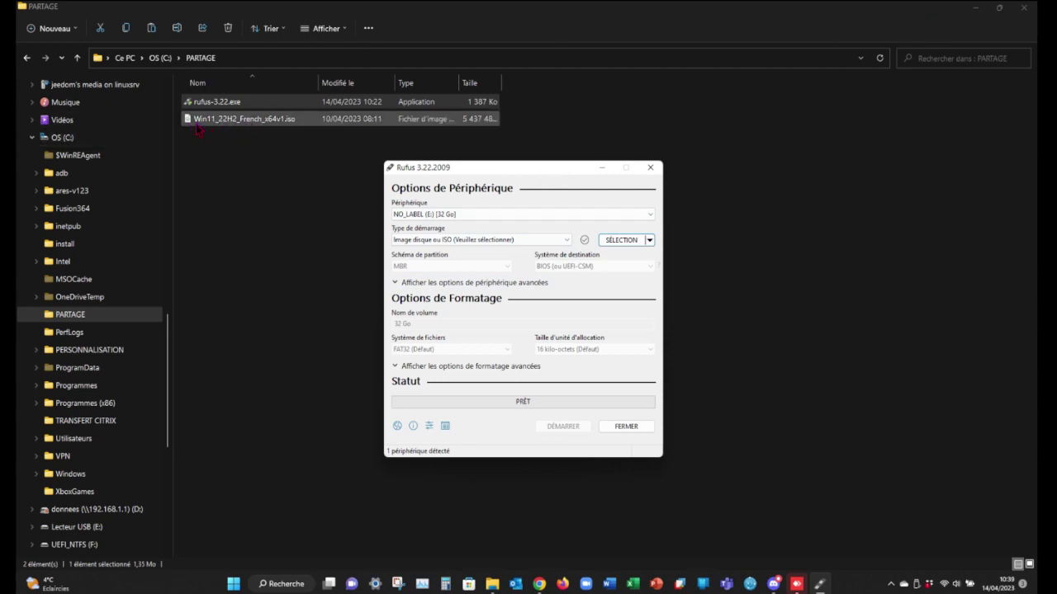
Step: In Rufus, keep NO_LABEL (E:) [32 Go] as the device and choose "Image disque ou ISO" as the boot type
{"action": "left_click", "coordinate": [975, 8]}
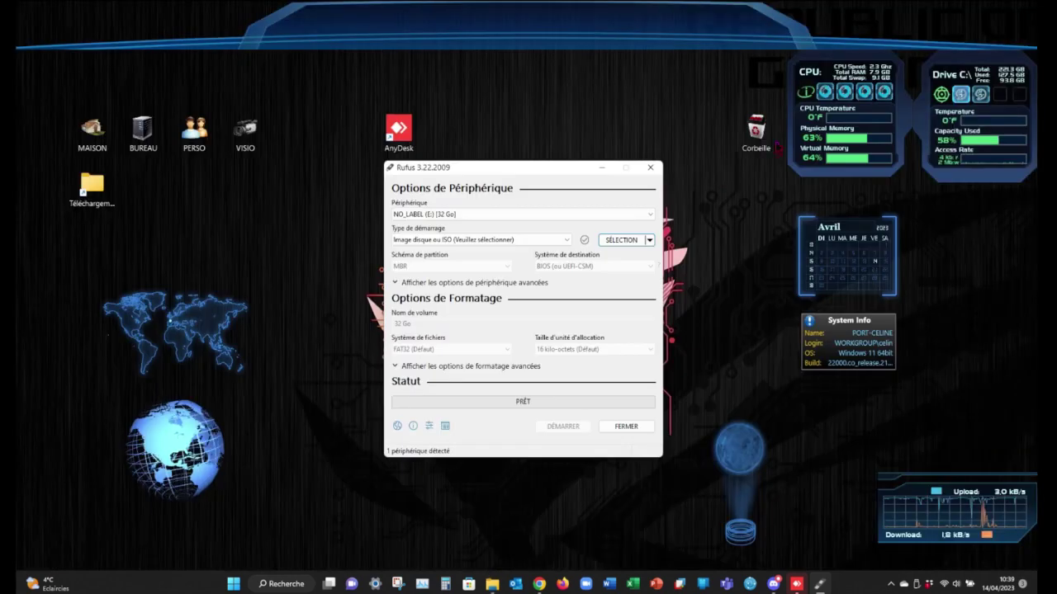
{"action": "left_click", "coordinate": [448, 216]}
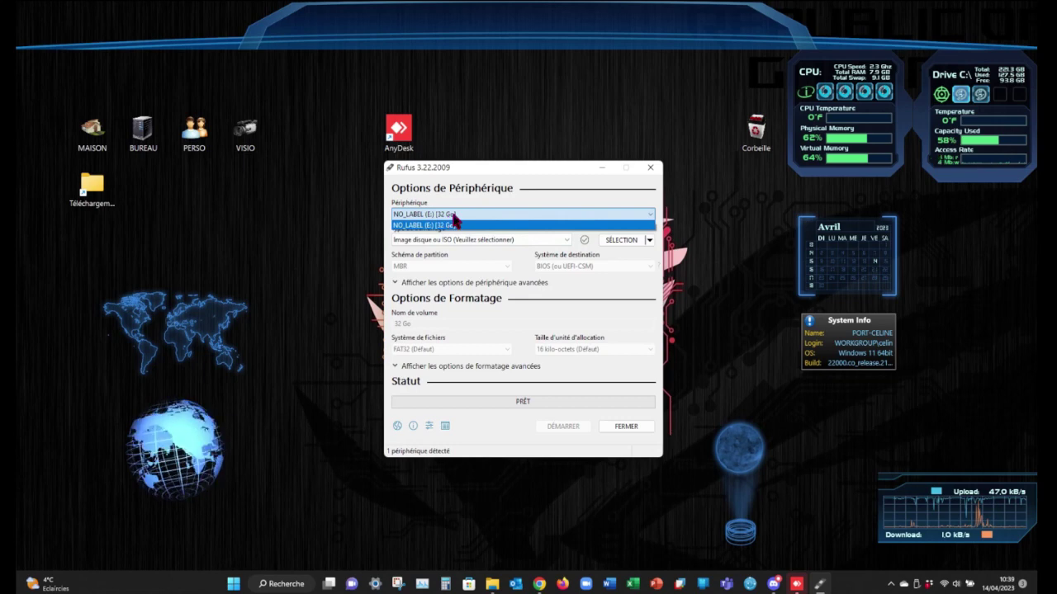
{"action": "left_click", "coordinate": [452, 215]}
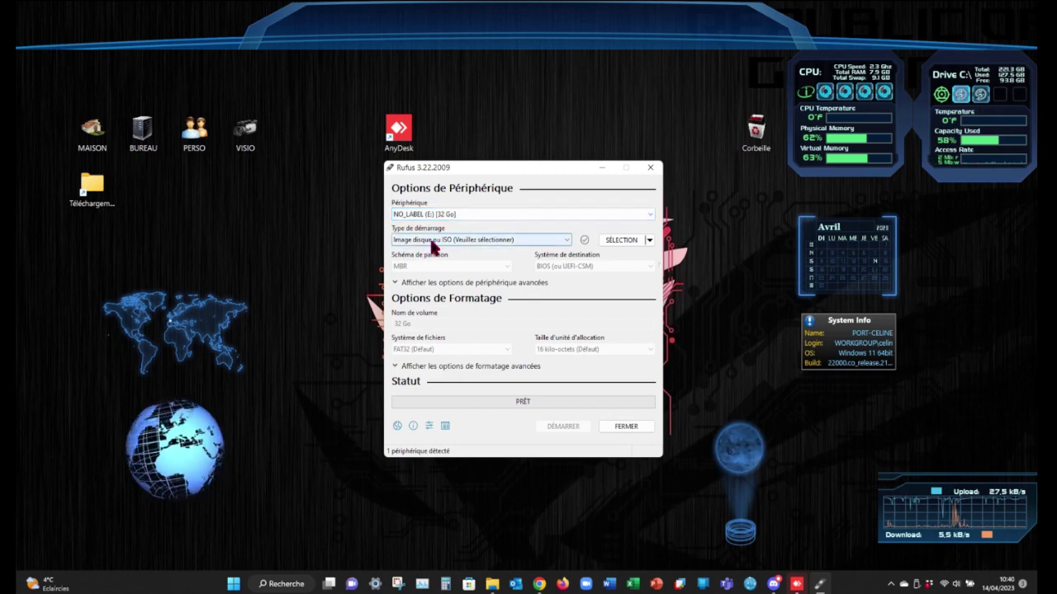
{"action": "left_click", "coordinate": [427, 240]}
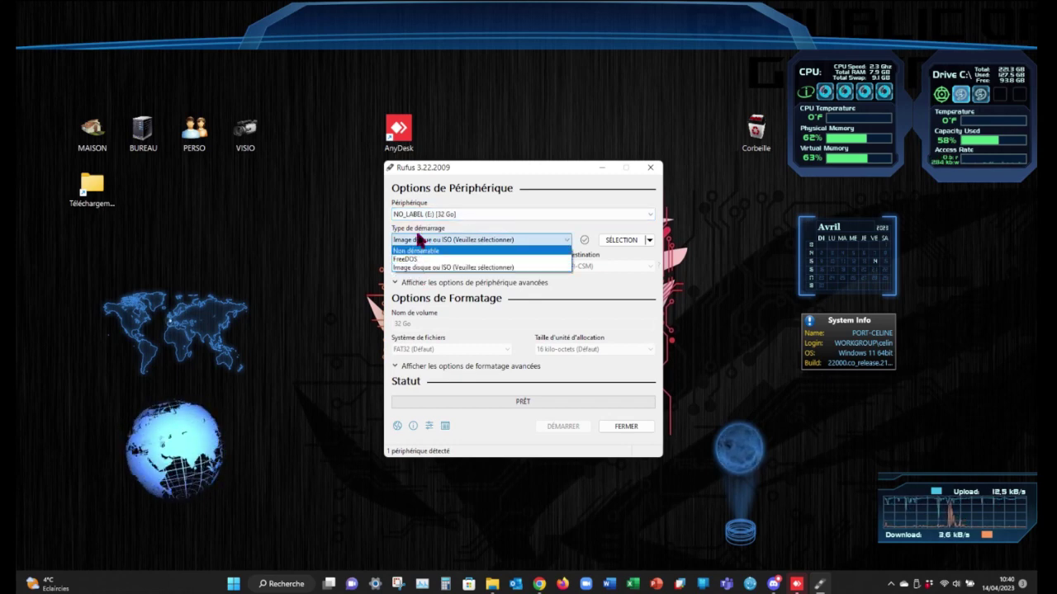
{"action": "left_click", "coordinate": [445, 268]}
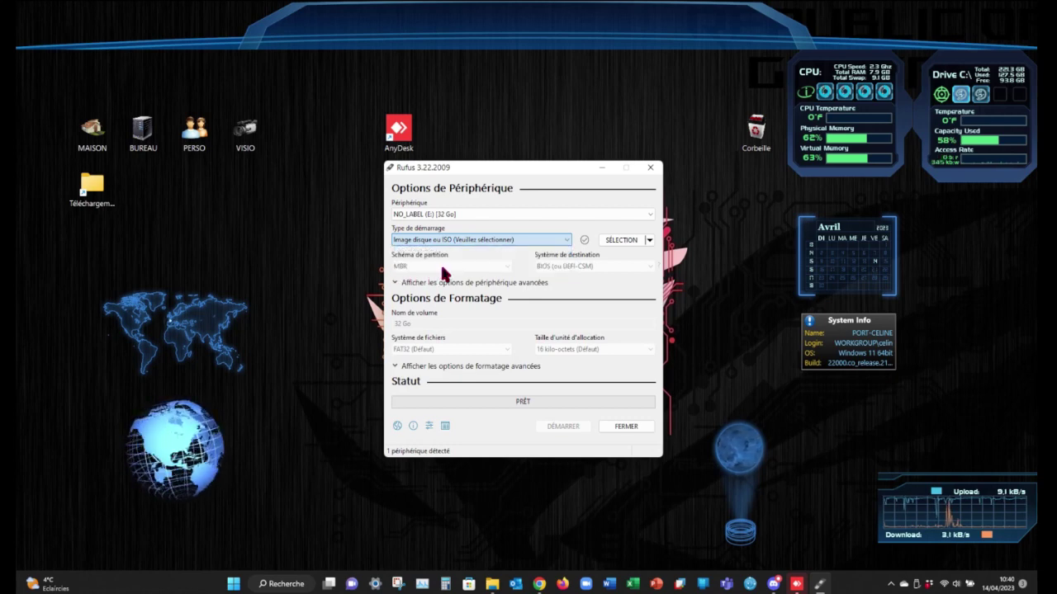
Step: Load Win11_22H2_French_x64v1.iso from the PARTAGE folder as the boot image
{"action": "left_click", "coordinate": [650, 241]}
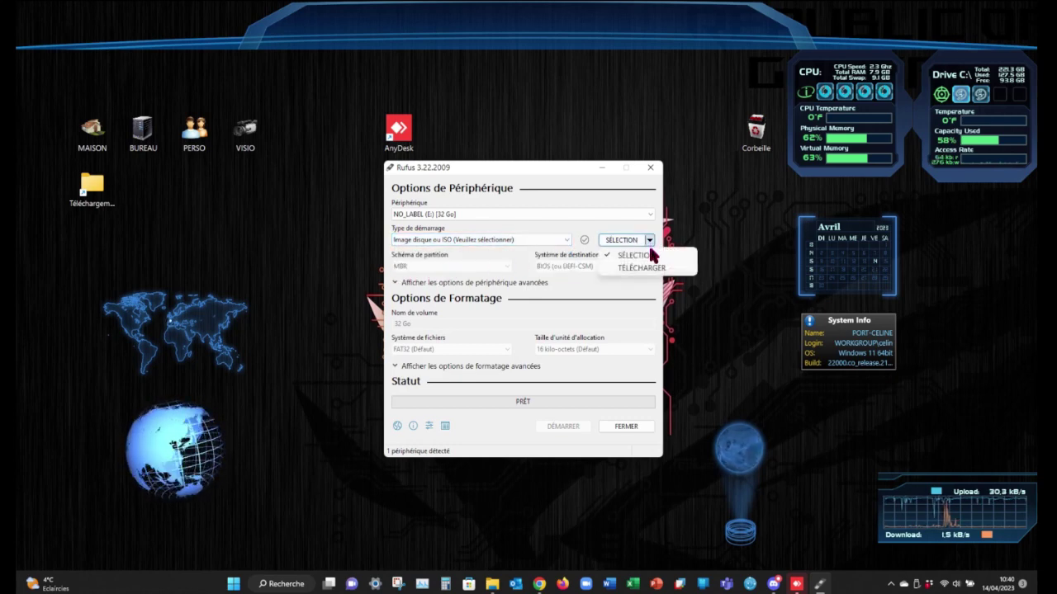
{"action": "left_click", "coordinate": [620, 246]}
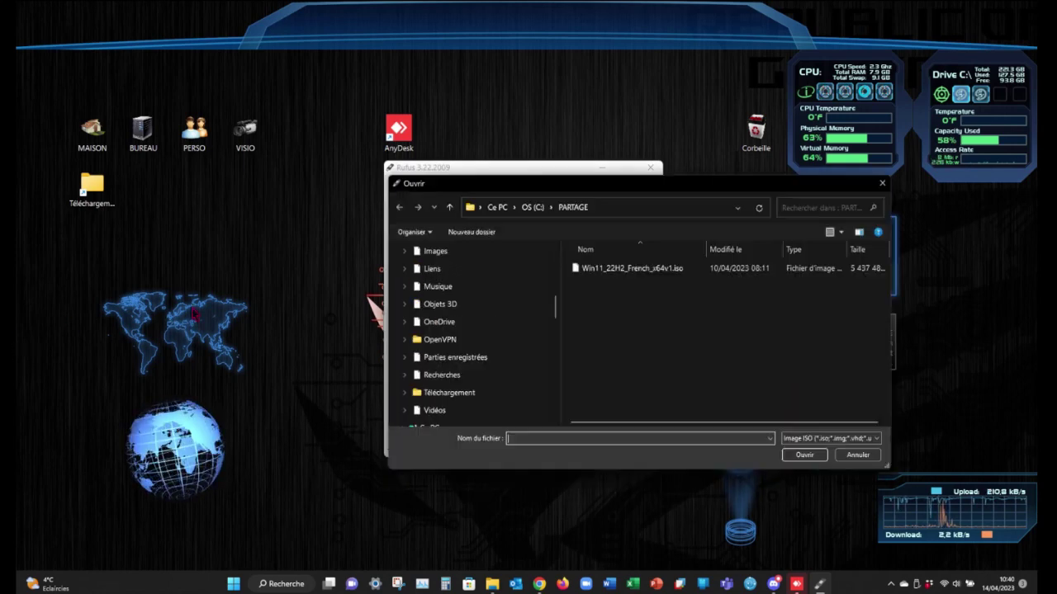
{"action": "left_click", "coordinate": [636, 275]}
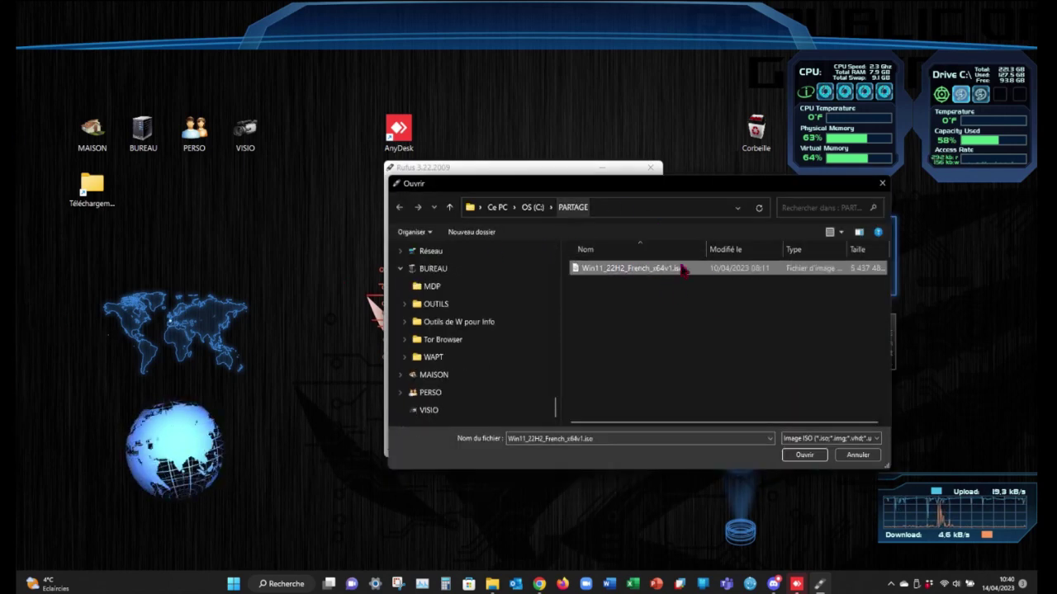
{"action": "left_click", "coordinate": [804, 455]}
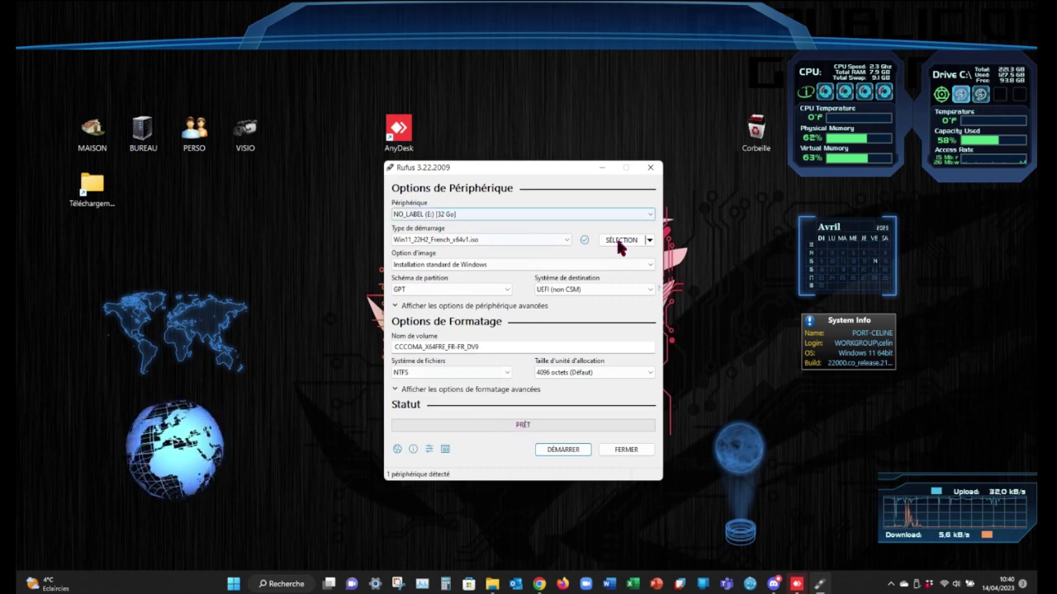
Step: Start writing the drive, enabling only removal of the 4Go+ RAM, Secure Boot and TPM 2.0 requirement and this user's regional options, and accept erasing the data
{"action": "left_click", "coordinate": [552, 453]}
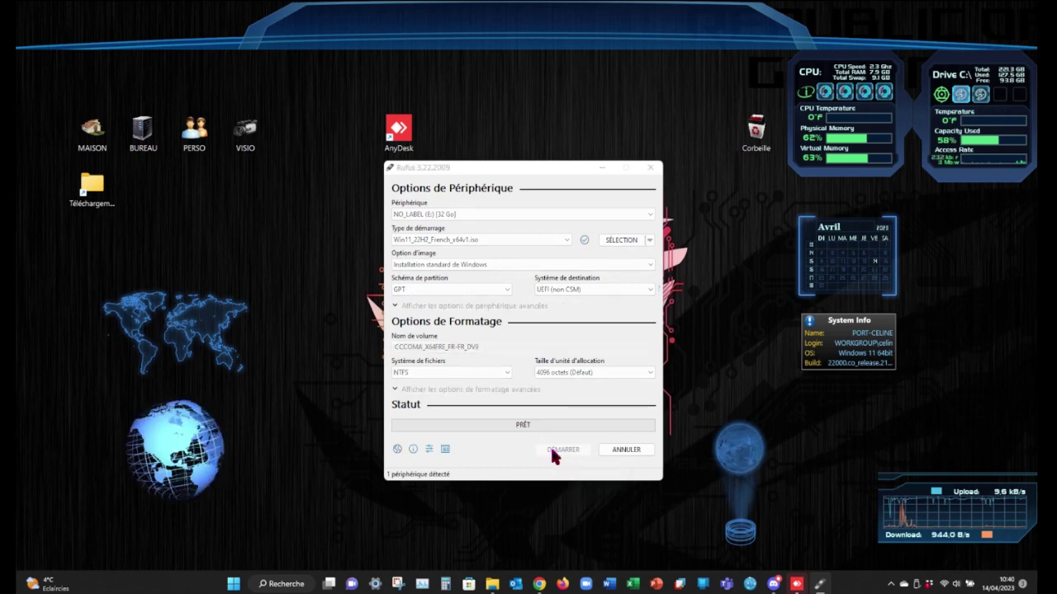
{"action": "left_click", "coordinate": [438, 314]}
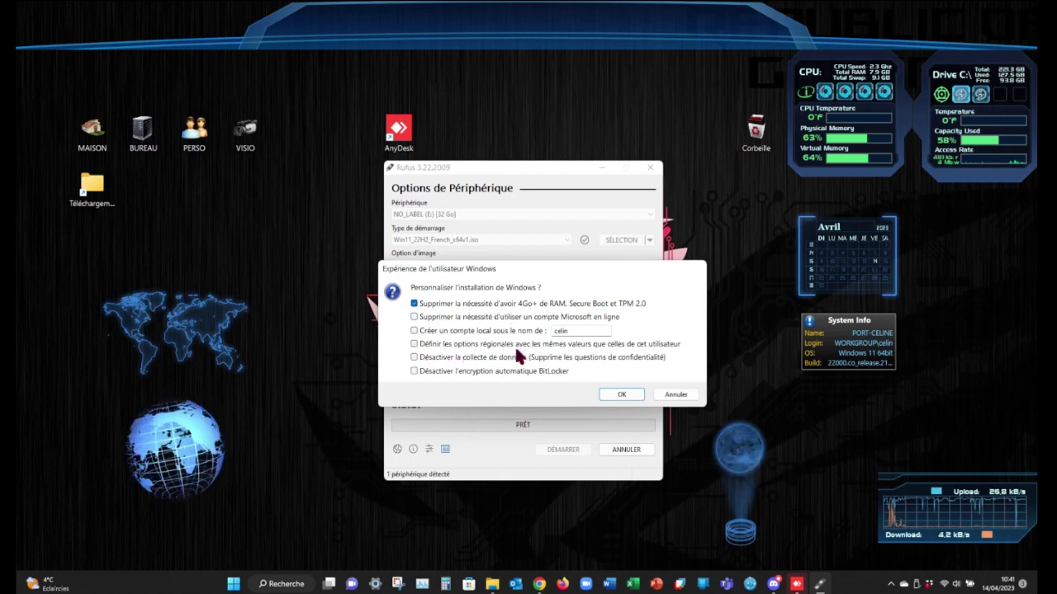
{"action": "left_click", "coordinate": [468, 345]}
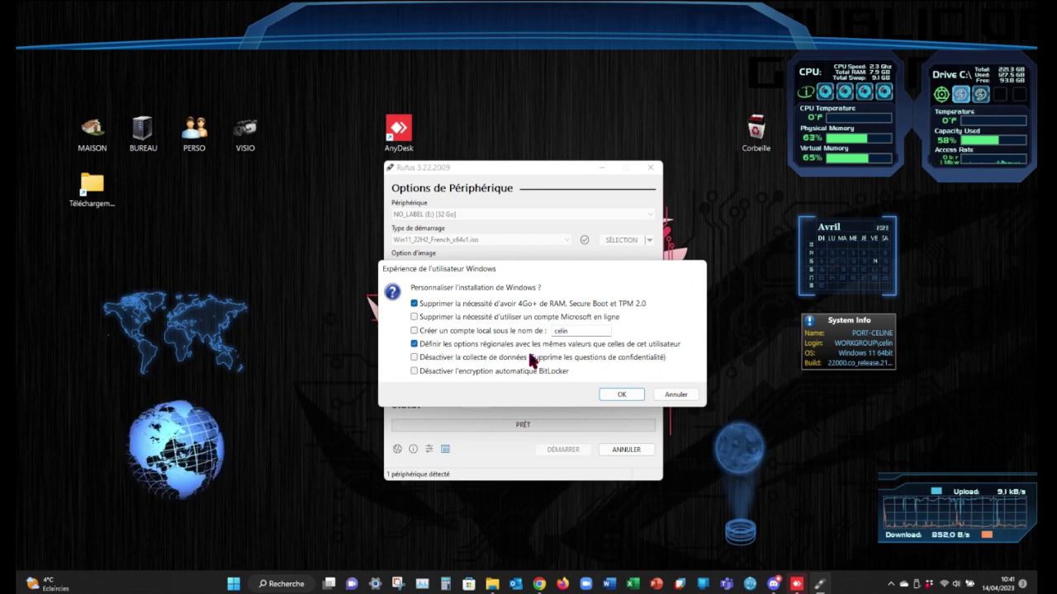
{"action": "left_click", "coordinate": [621, 394]}
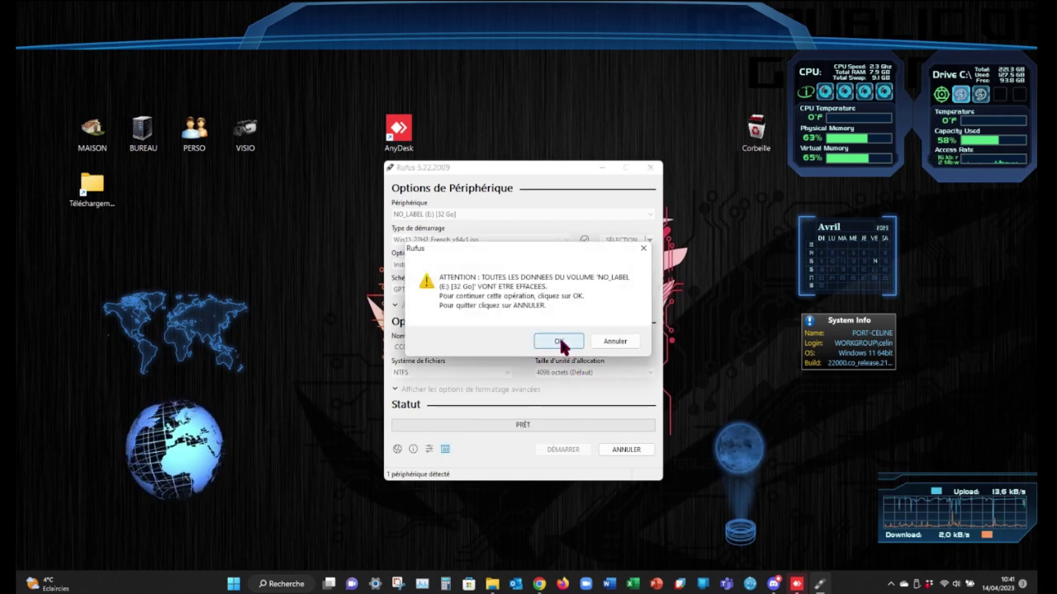
{"action": "left_click", "coordinate": [562, 345]}
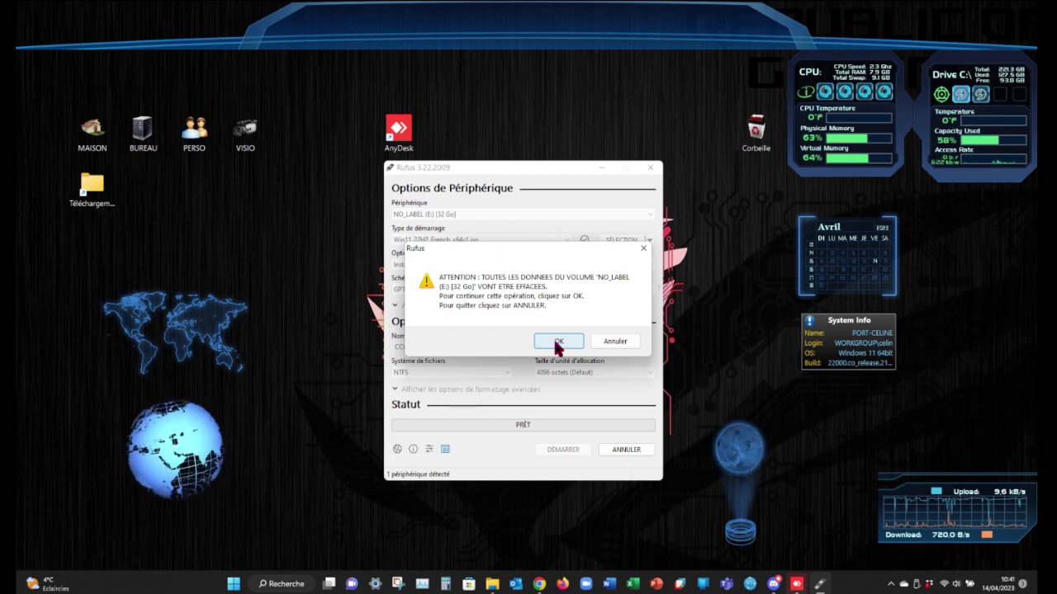
{"action": "left_click", "coordinate": [557, 344]}
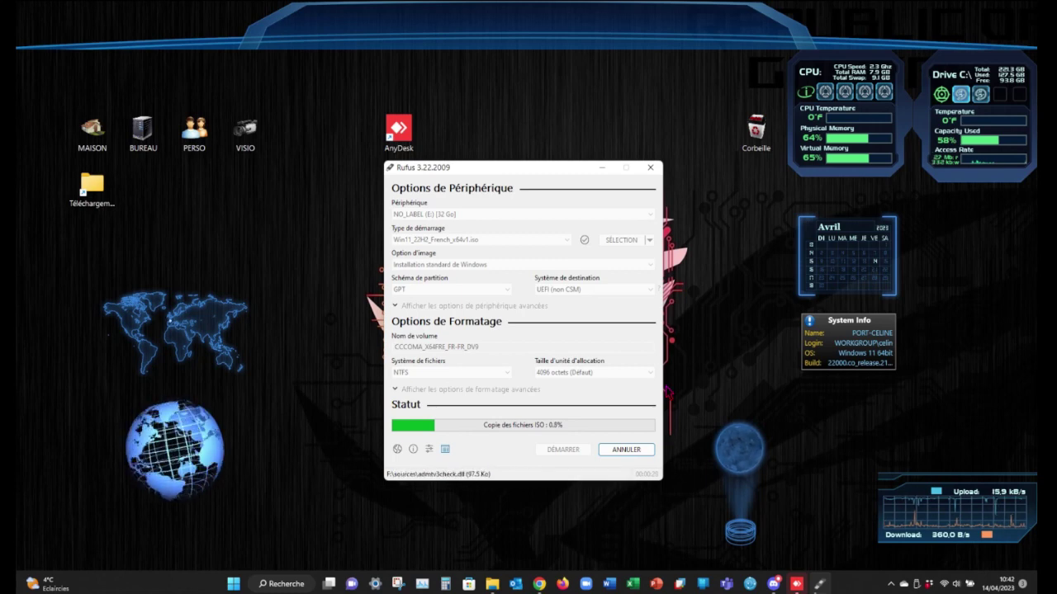
Step: Decline importing CCCOMA_X64FRE_FR-FR_DV9 into Google Drive or Dropbox, with Dropbox set not to ask again, and close Rufus once the copy is complete
{"action": "left_click", "coordinate": [667, 390]}
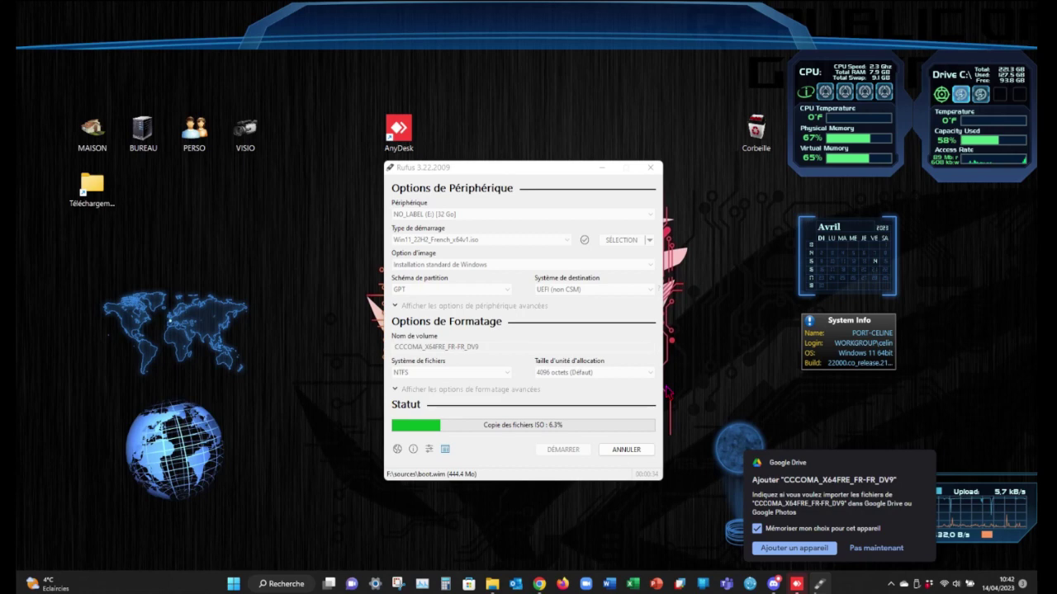
{"action": "mouse_move", "coordinate": [826, 493]}
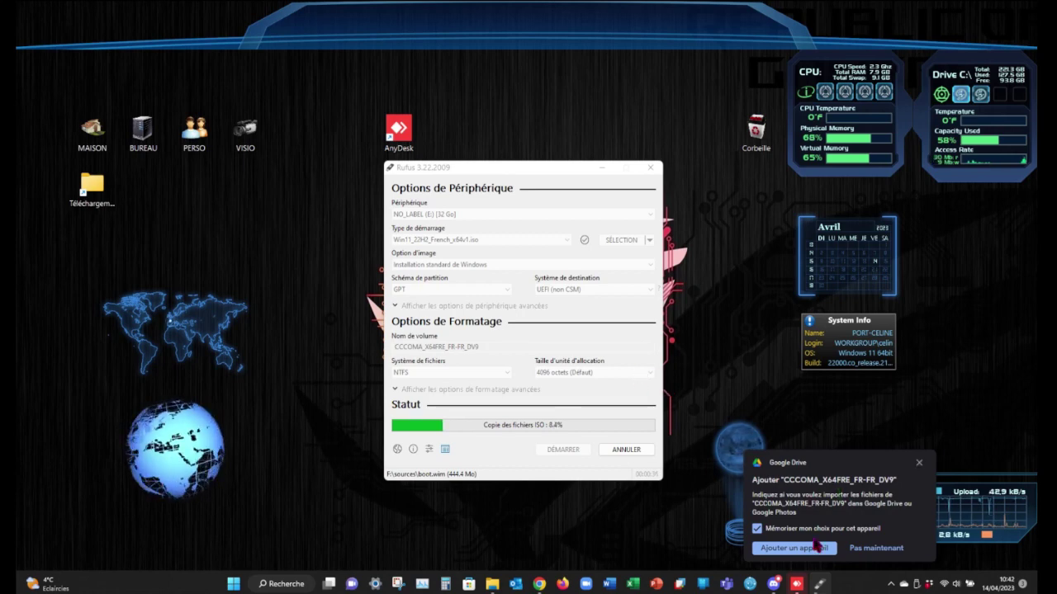
{"action": "left_click", "coordinate": [878, 548]}
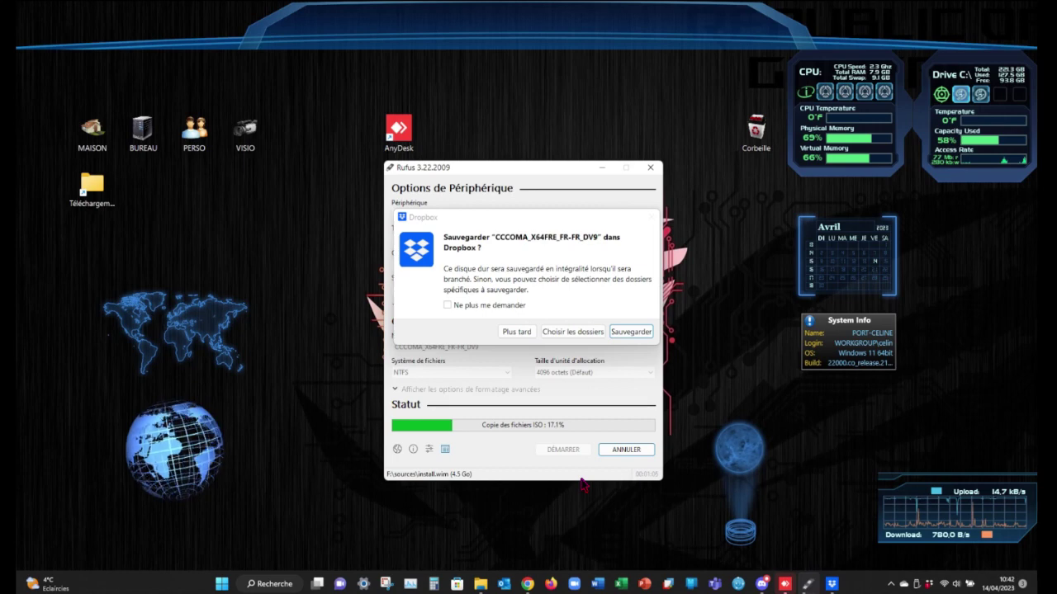
{"action": "left_click", "coordinate": [465, 302]}
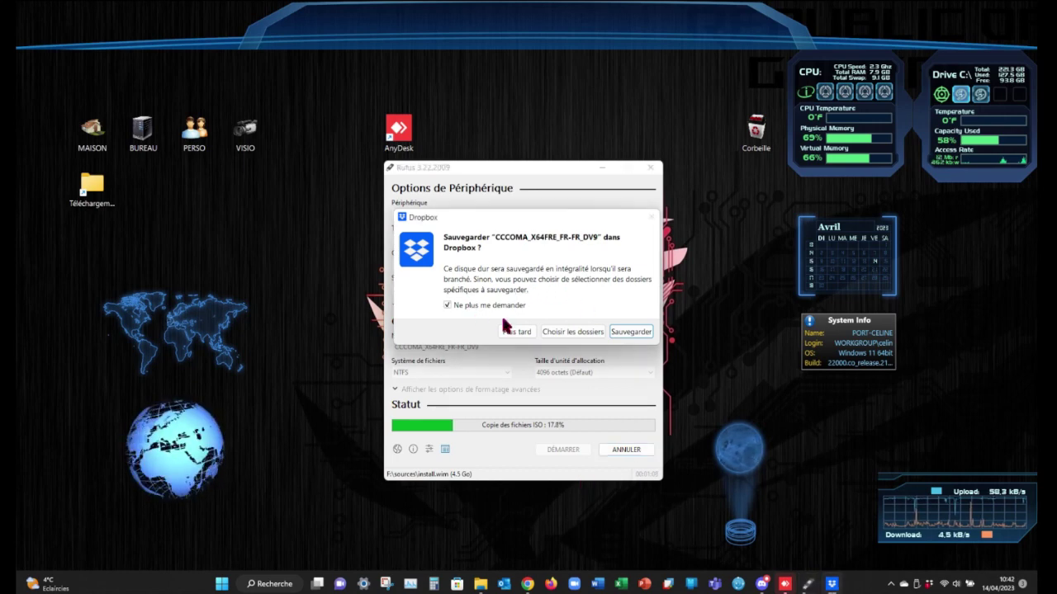
{"action": "left_click", "coordinate": [510, 330]}
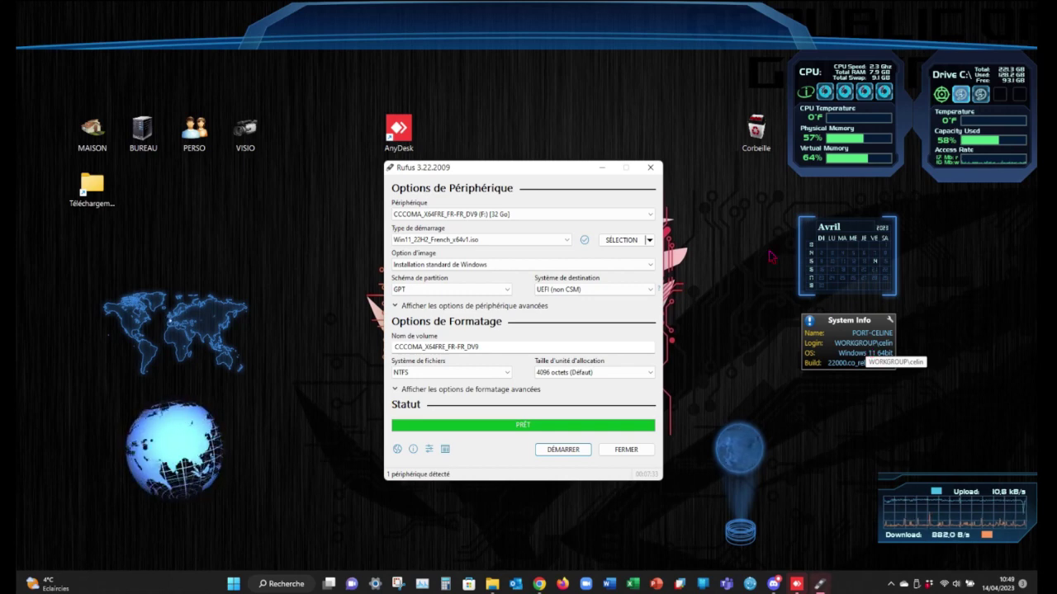
{"action": "left_click", "coordinate": [629, 450]}
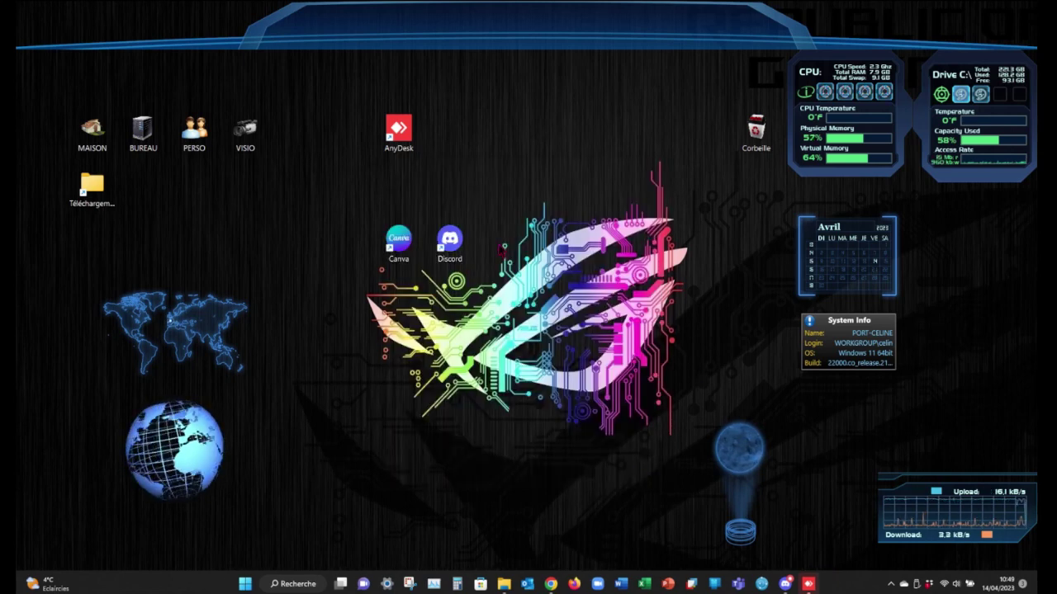
Step: In File Explorer, browse the boot and sources folders of the CCCOMA_X64FRE_FR-FR_DV9 (F:) drive, and return to Ce PC
{"action": "mouse_move", "coordinate": [505, 587]}
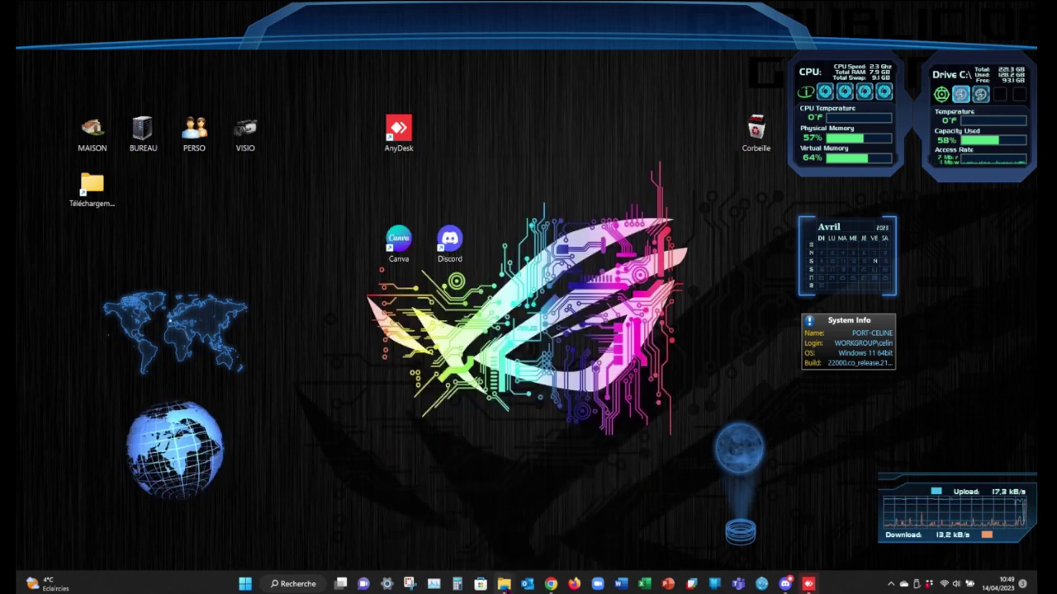
{"action": "left_click", "coordinate": [561, 521]}
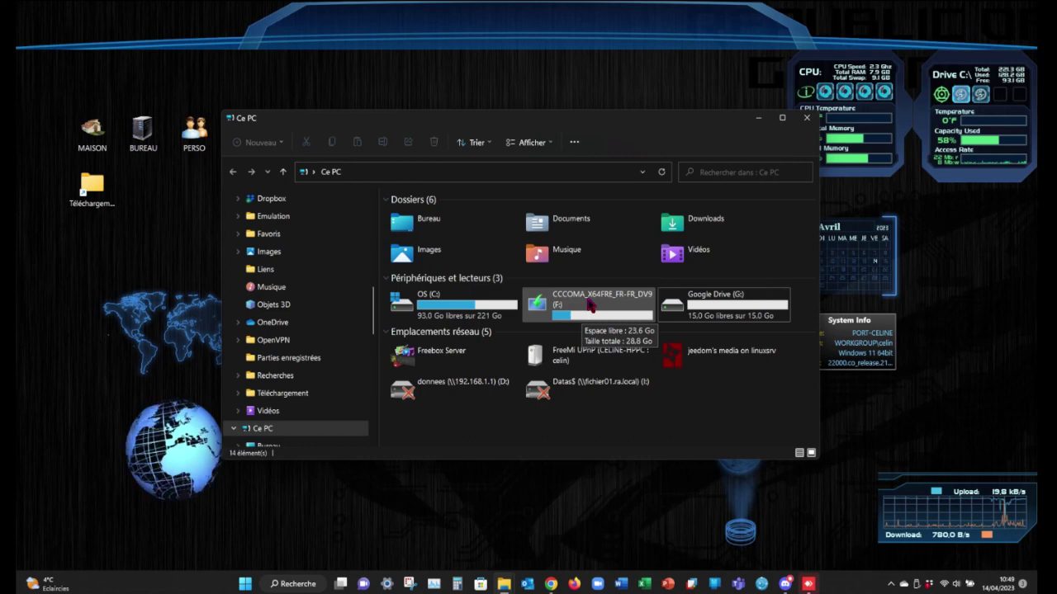
{"action": "double_click", "coordinate": [589, 305]}
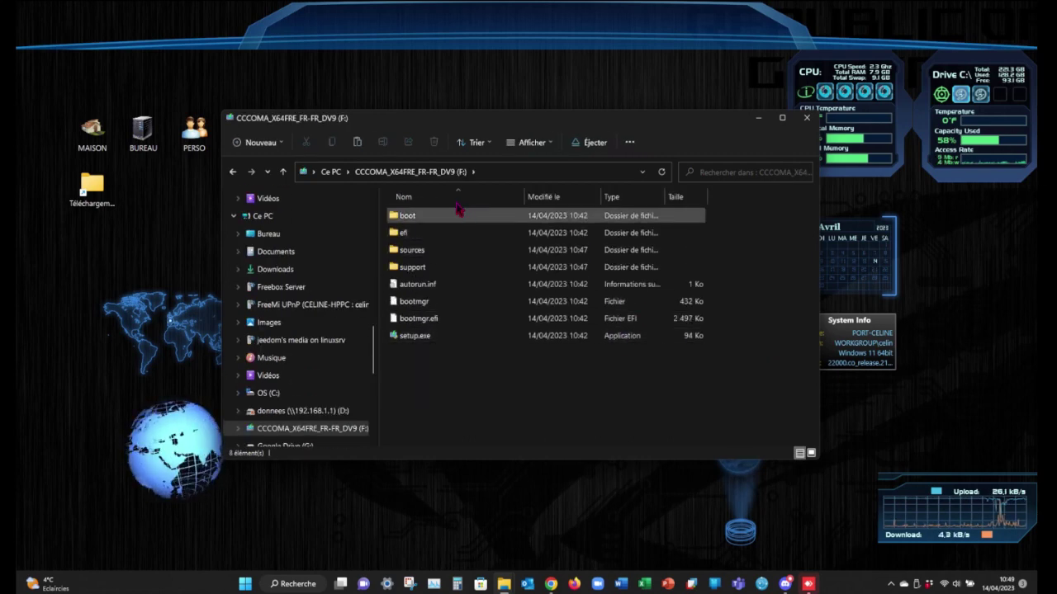
{"action": "double_click", "coordinate": [422, 218]}
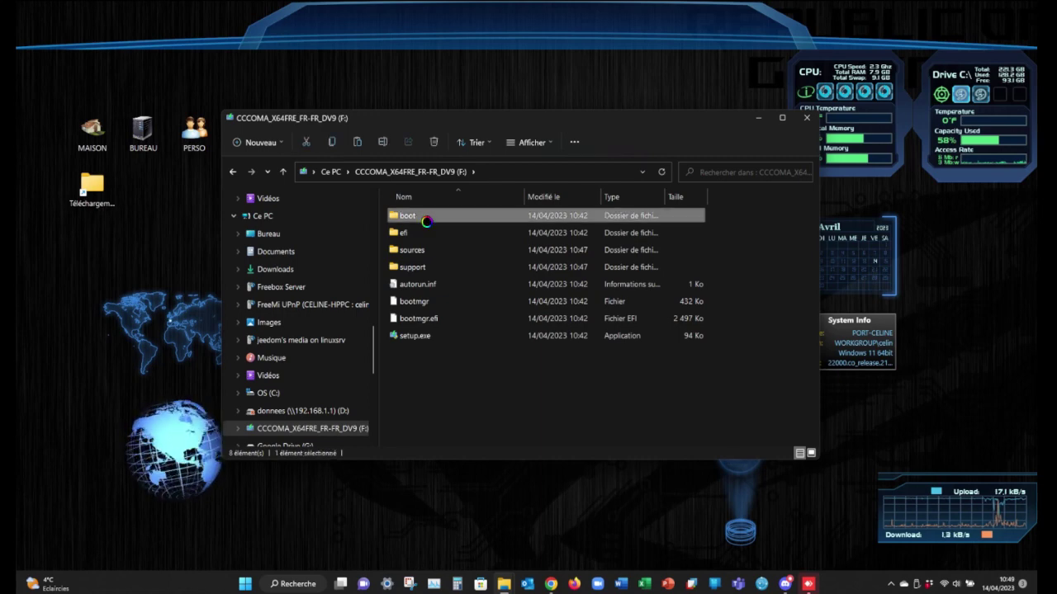
{"action": "left_click", "coordinate": [454, 173]}
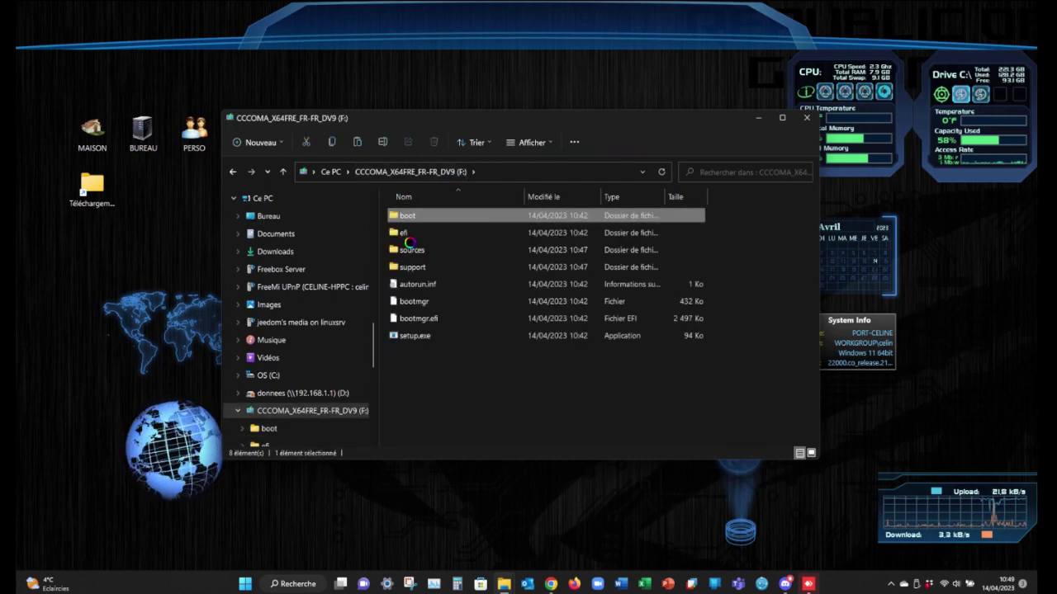
{"action": "double_click", "coordinate": [414, 250]}
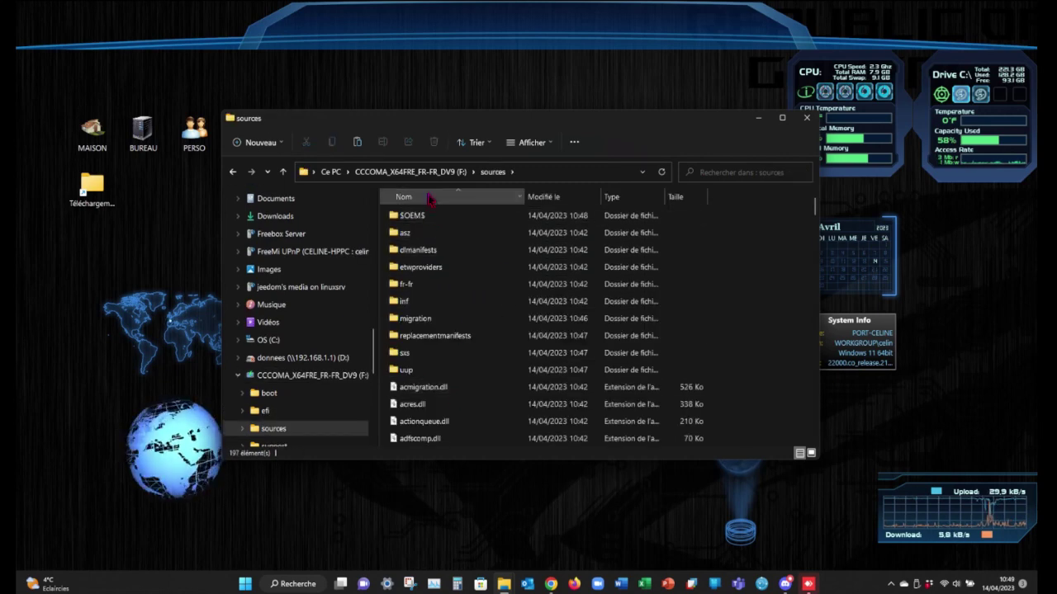
{"action": "left_click", "coordinate": [333, 173]}
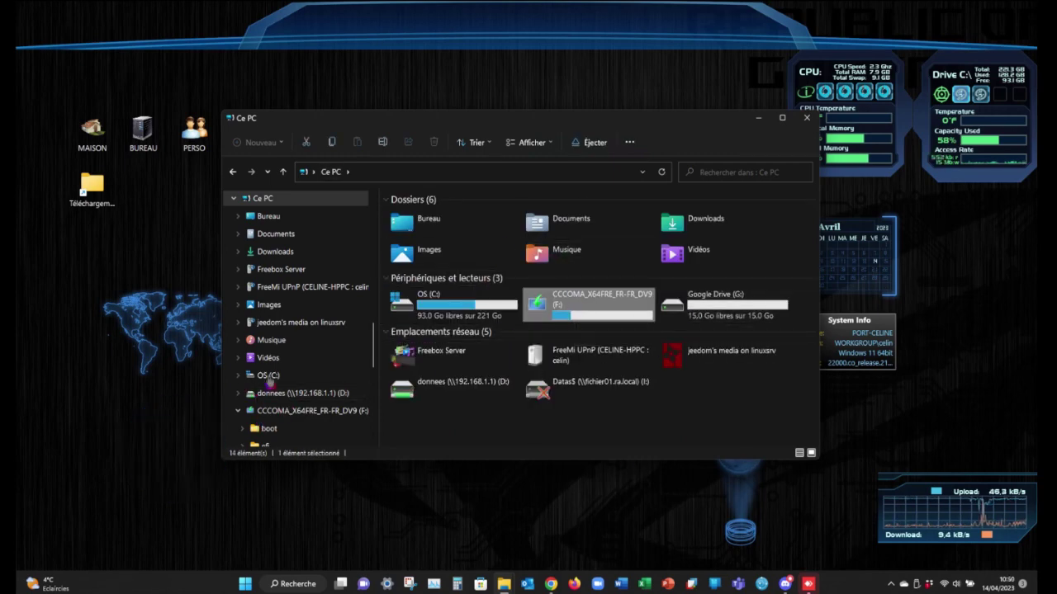
Step: Open Computer Management for Ce PC and display its disk management view (Gestion des disques)
{"action": "scroll", "coordinate": [264, 342], "scroll_direction": "up", "scroll_amount": 1}
{"action": "right_click", "coordinate": [261, 253]}
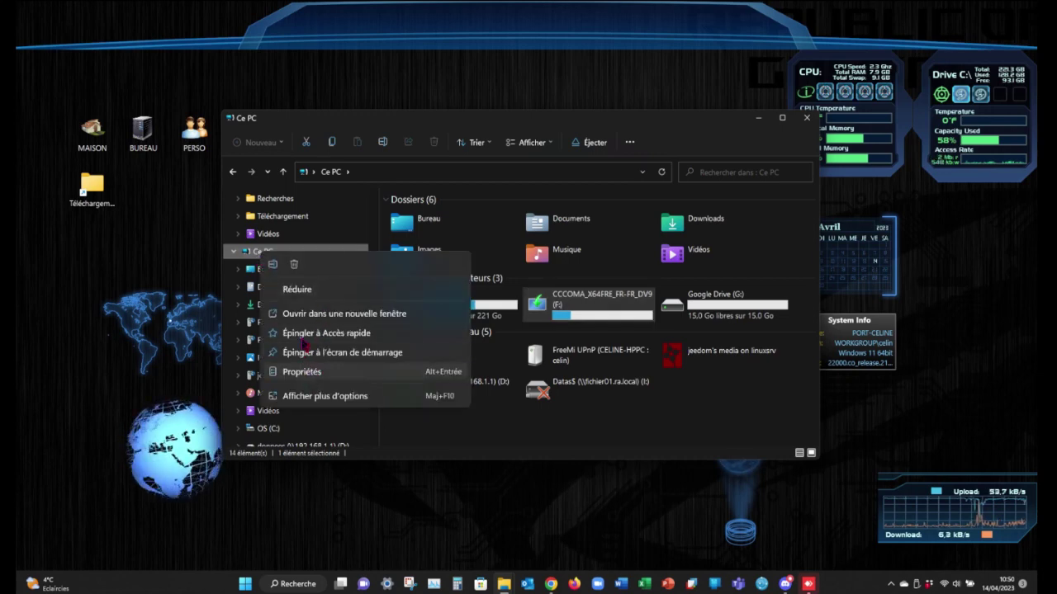
{"action": "left_click", "coordinate": [314, 397]}
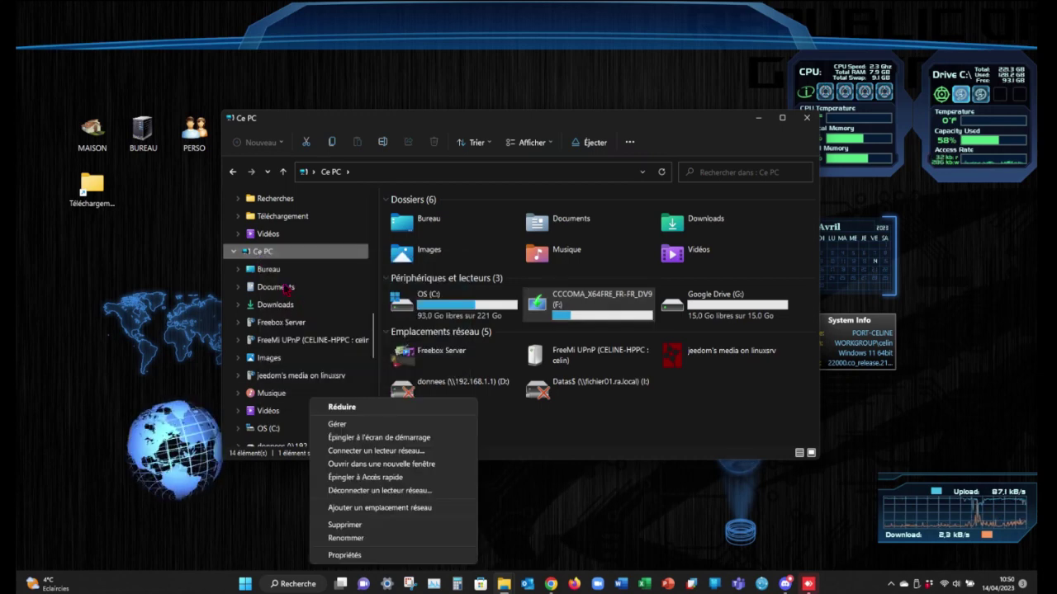
{"action": "left_click", "coordinate": [331, 433]}
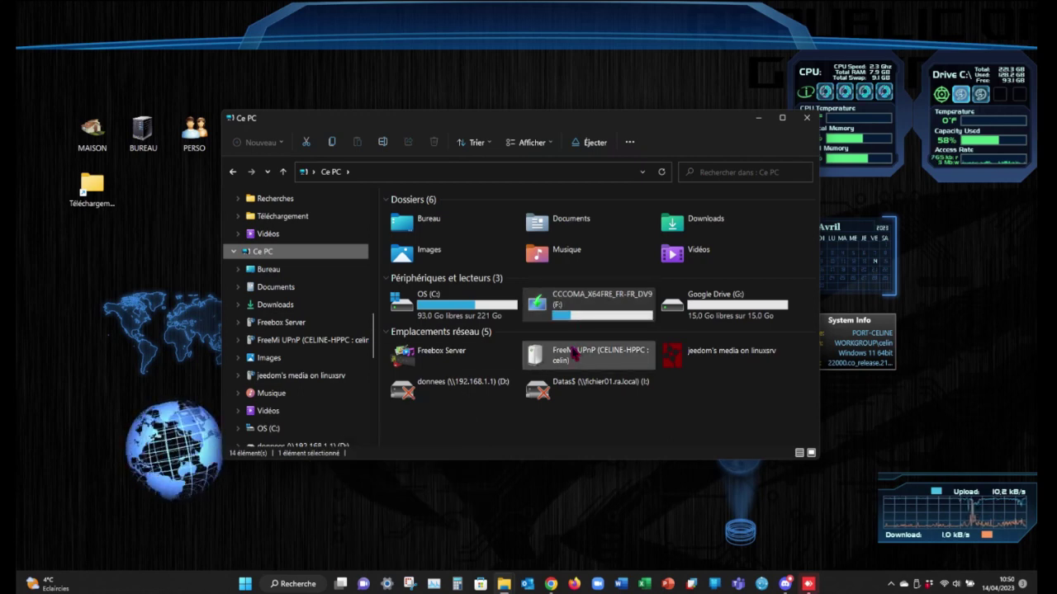
{"action": "mouse_move", "coordinate": [555, 318]}
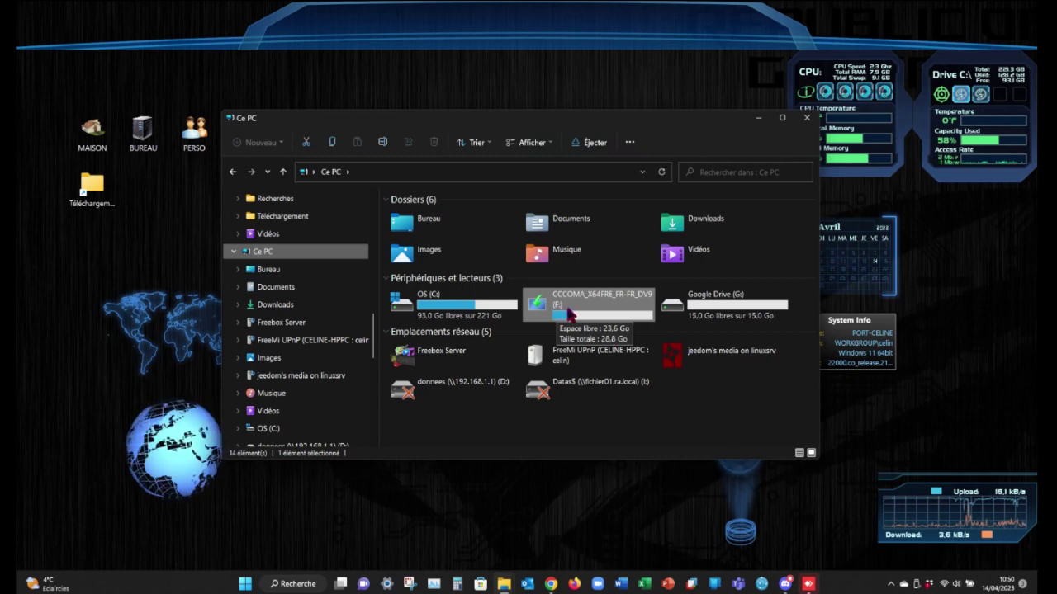
{"action": "double_click", "coordinate": [568, 312]}
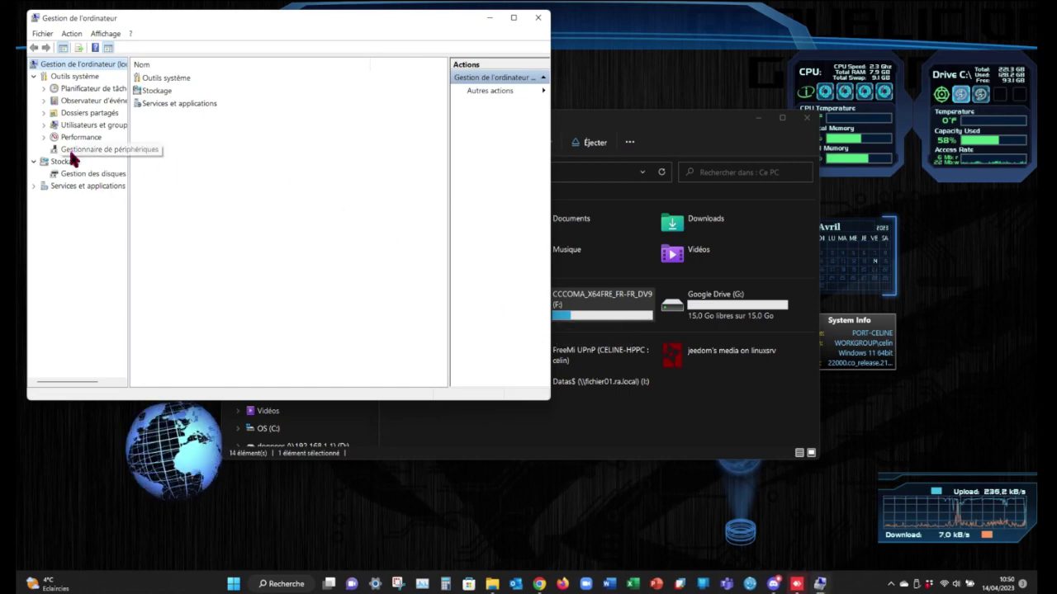
{"action": "left_click", "coordinate": [79, 174]}
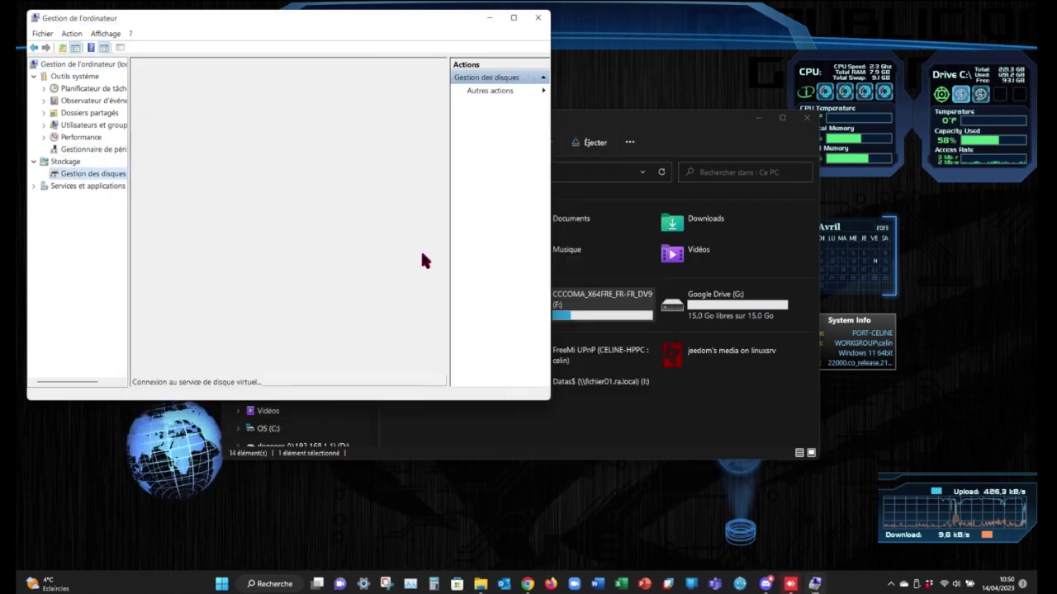
Step: Maximize Computer Management, examine the CCCOMA_X64FRE_FR-FR_DV9 (F:) and UEFI_NTFS partitions on Disque 1, and close the open windows
{"action": "left_click_drag", "start_coordinate": [406, 17], "coordinate": [678, 66]}
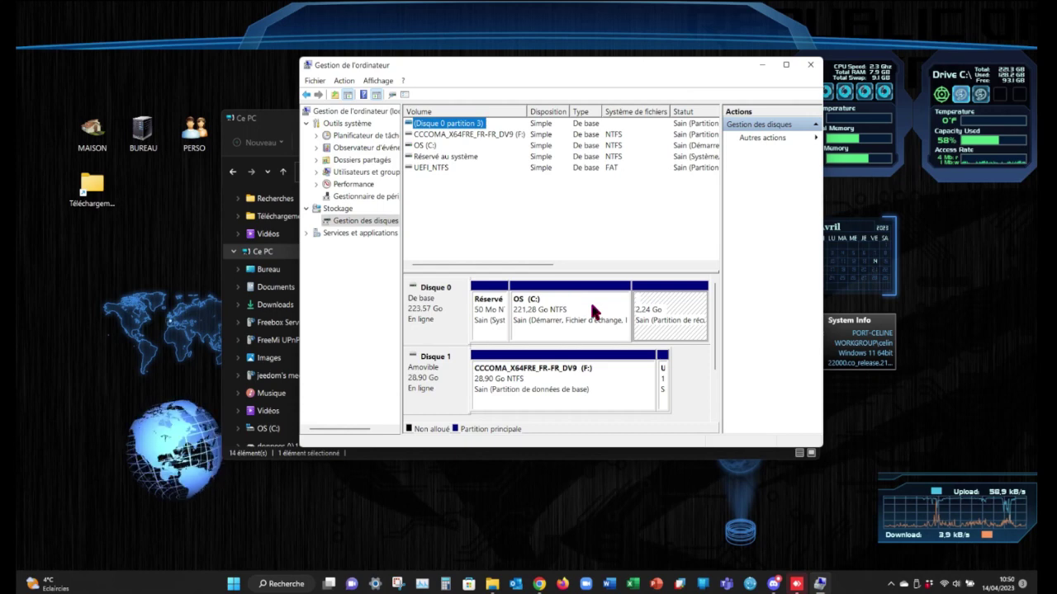
{"action": "left_click", "coordinate": [786, 64]}
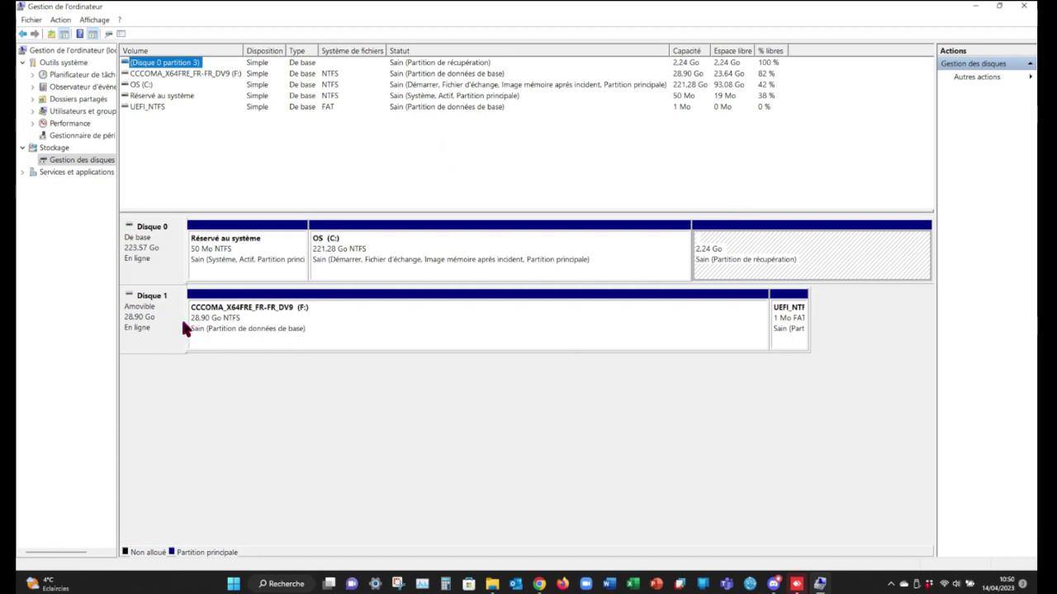
{"action": "left_click", "coordinate": [465, 324]}
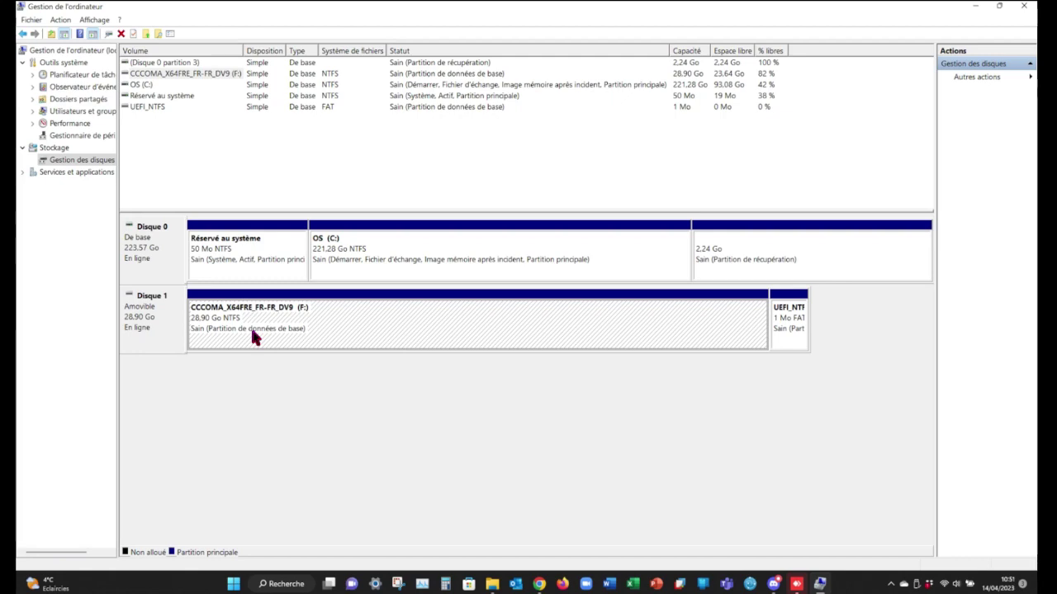
{"action": "left_click", "coordinate": [787, 322]}
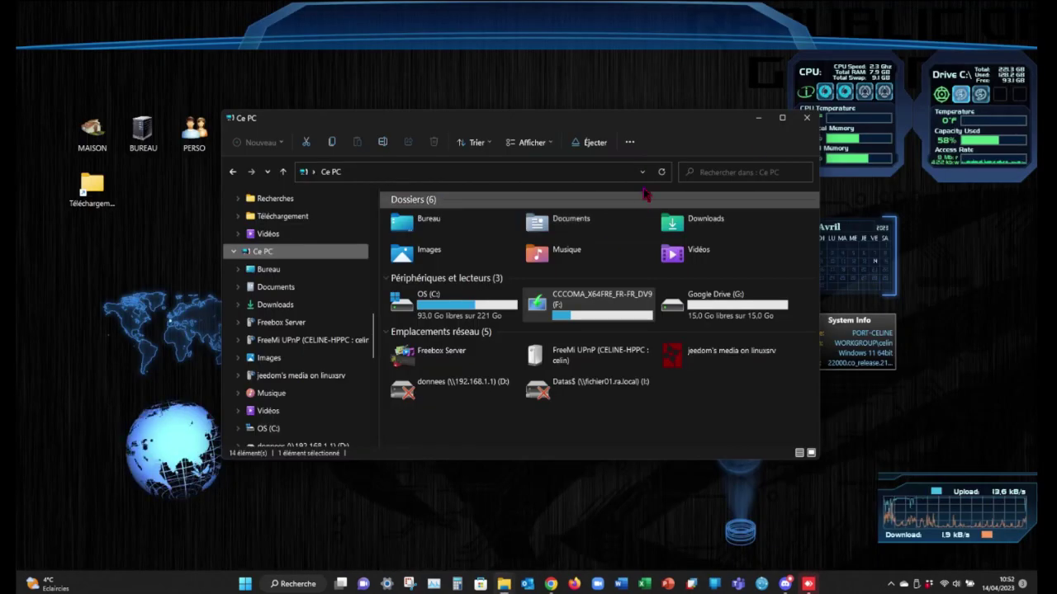
{"action": "left_click", "coordinate": [806, 117]}
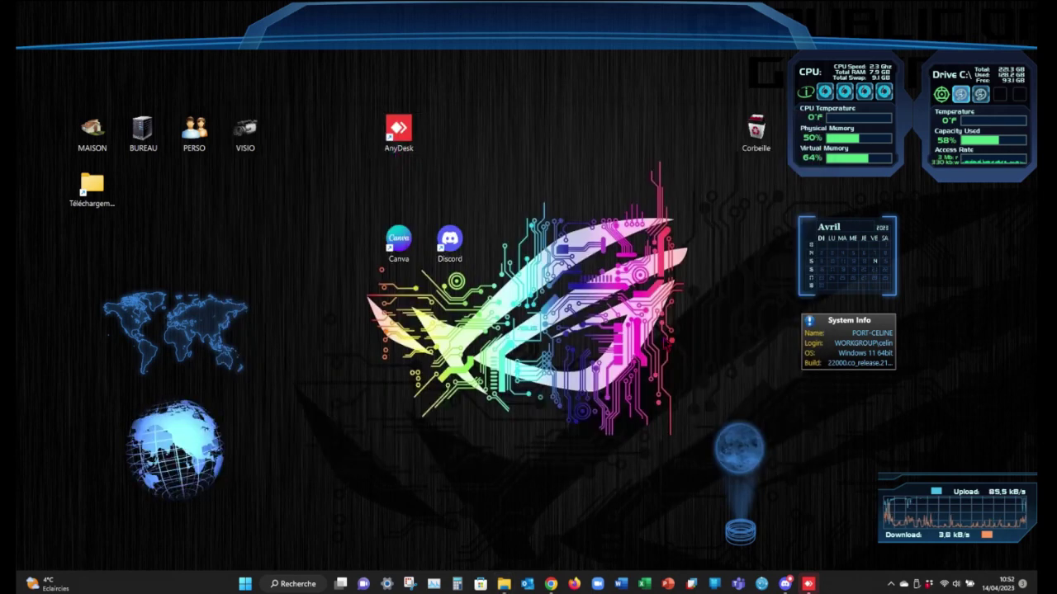